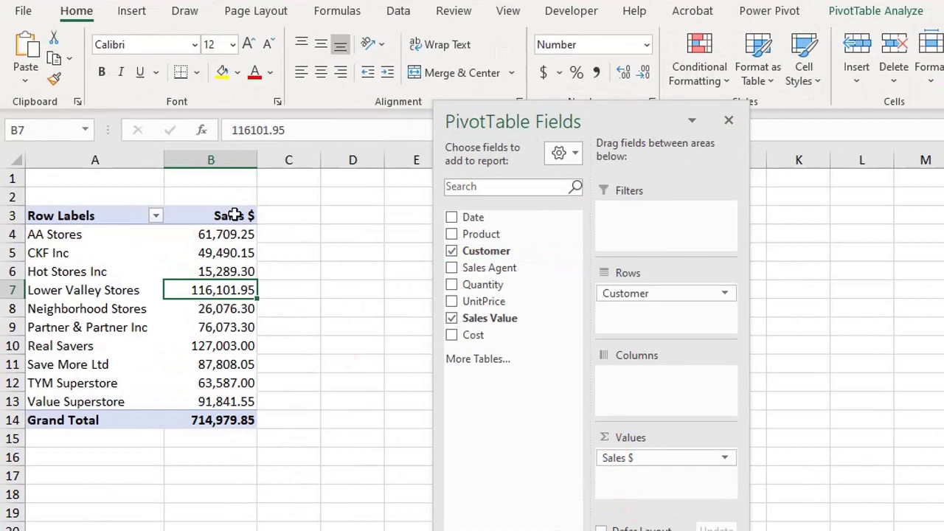
- Apply a Value Filter keeping only customers whose Sales $ is greater than 50000
click(235, 213)
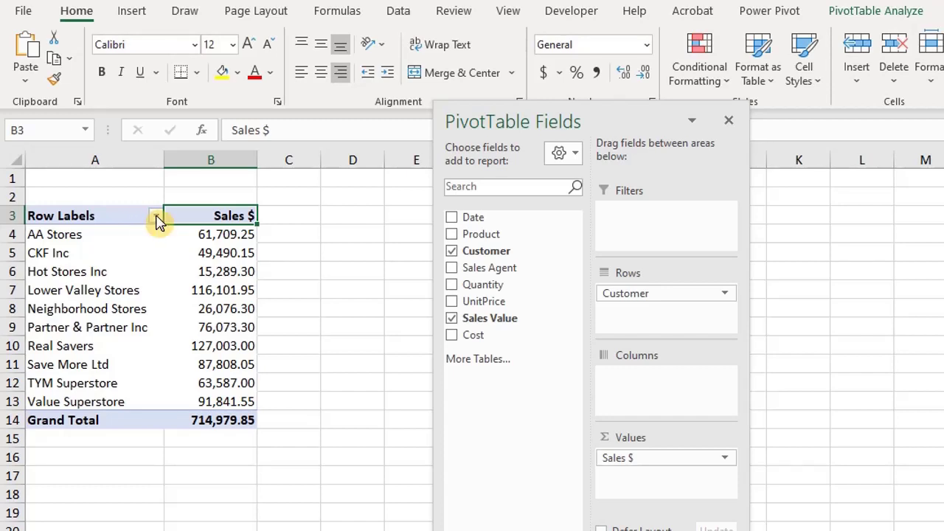
click(155, 215)
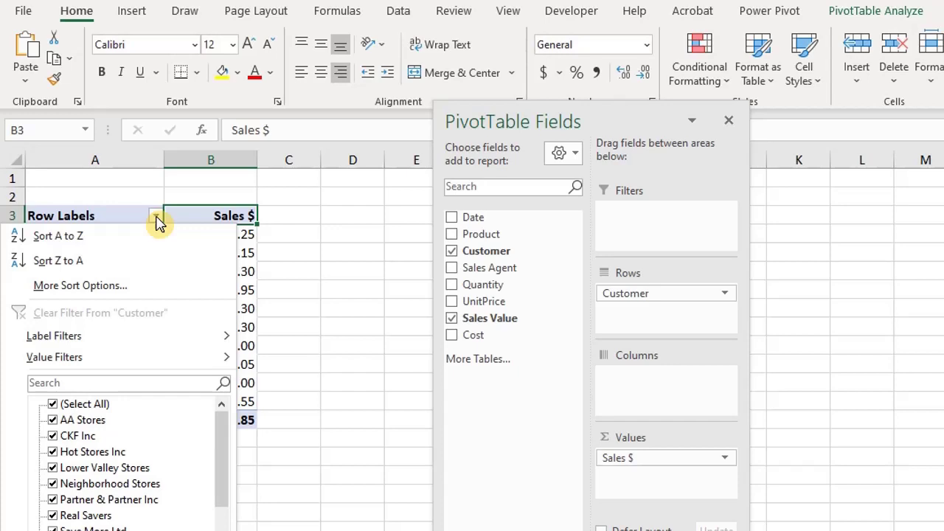
mouse_move(205, 368)
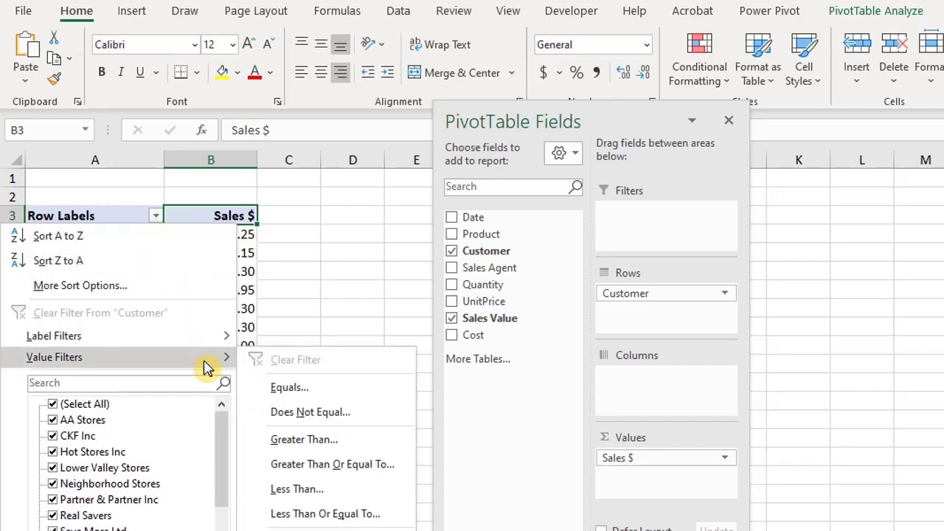
click(313, 439)
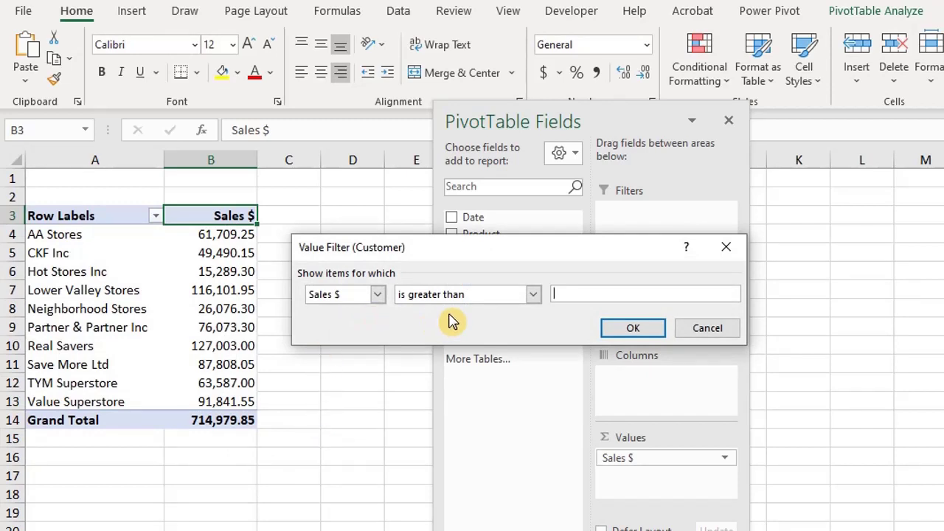
text(50000)
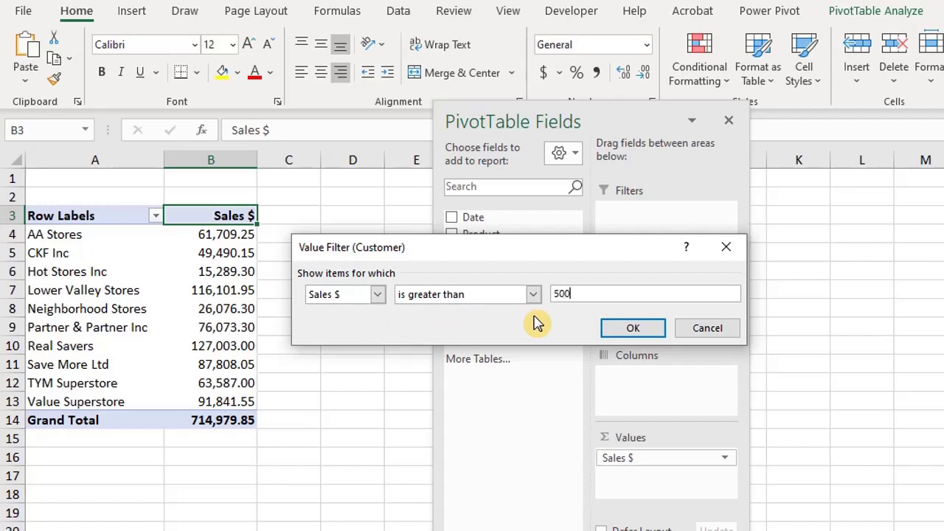
click(379, 296)
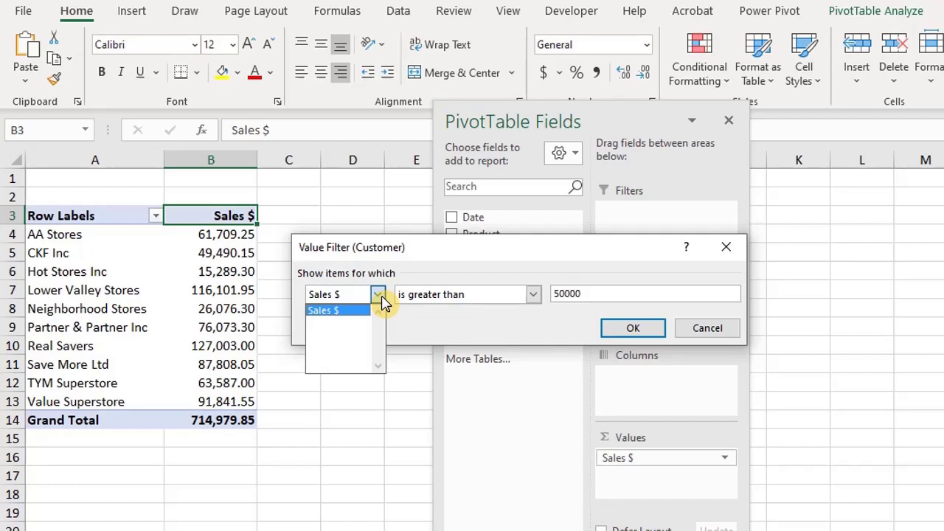
click(534, 298)
click(534, 297)
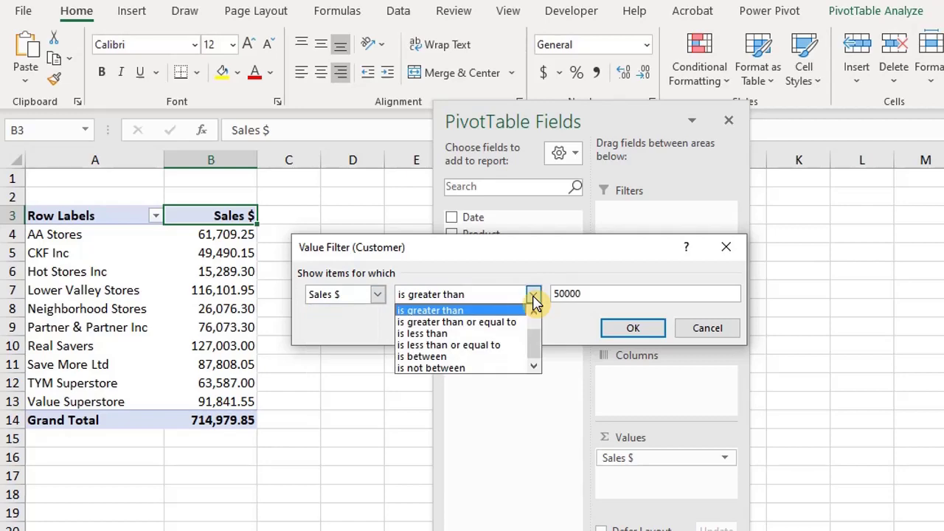
click(632, 327)
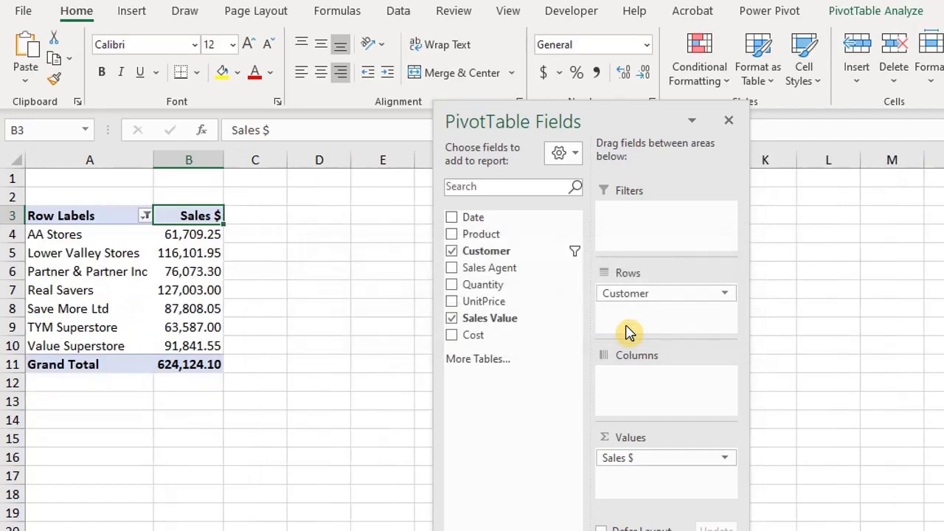
- Sort customers by Sales $ largest to smallest, Real Savers first, and widen column B
click(184, 253)
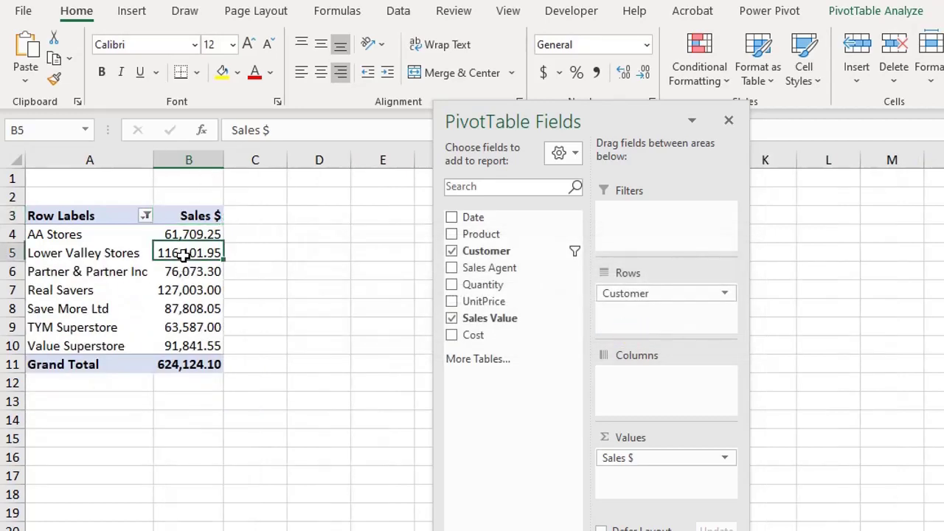
right_click(182, 253)
mouse_move(319, 376)
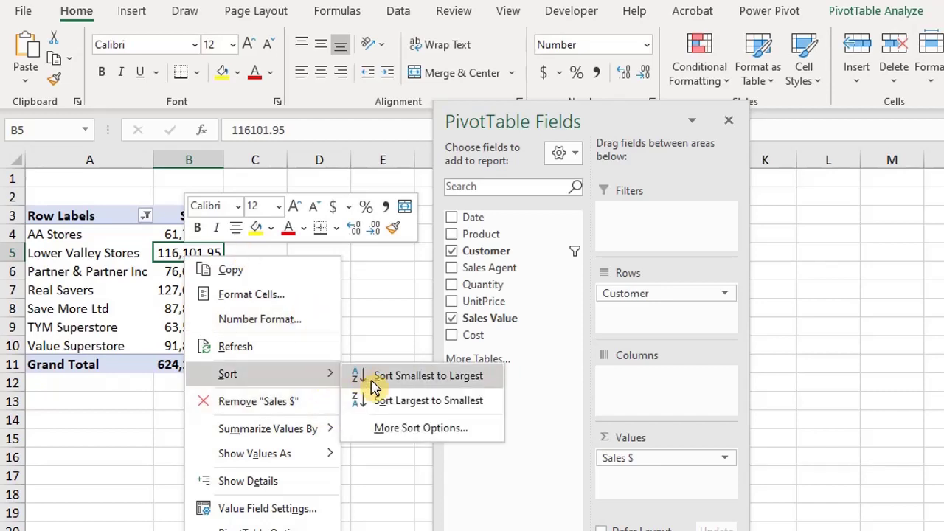
click(383, 407)
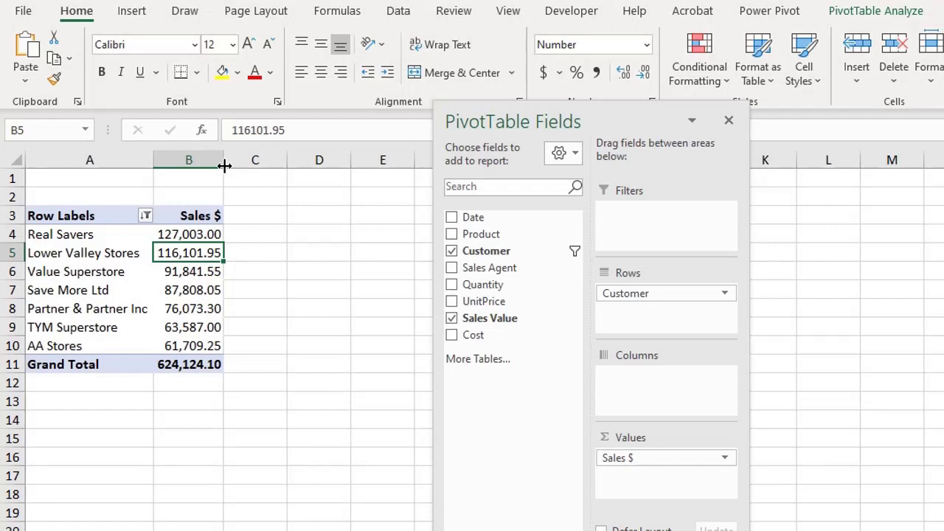
drag(224, 166, 234, 165)
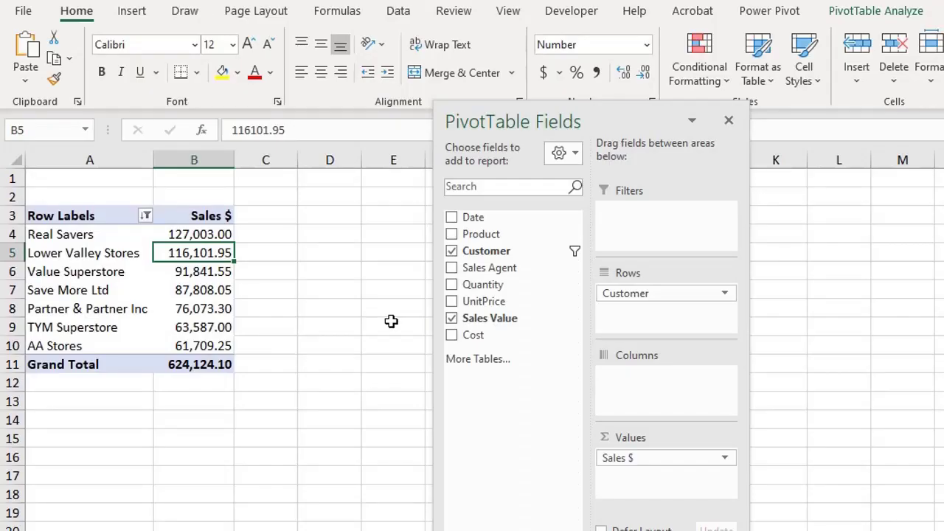
- Open and close the Customer field's sort and filter options
click(565, 252)
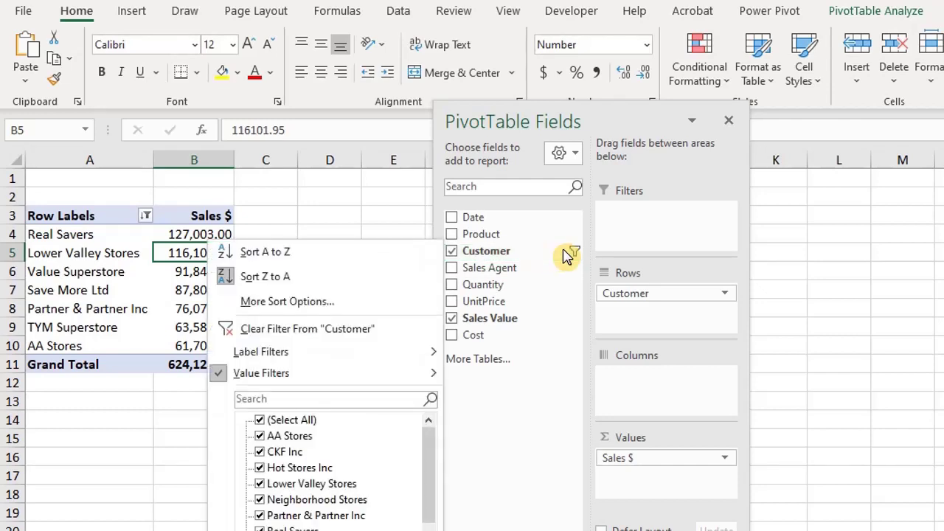
click(565, 253)
click(565, 252)
click(565, 252)
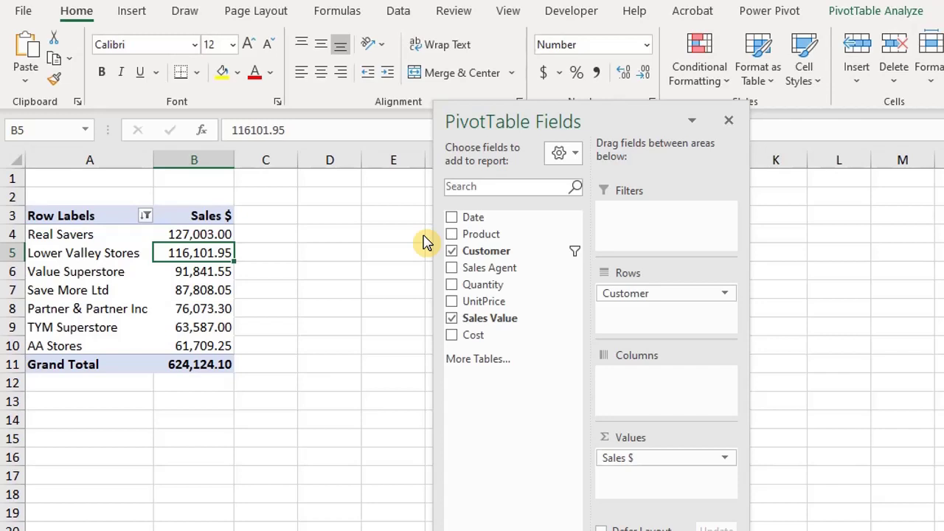
- Add a Label Filter keeping only customer names that contain 'store'
click(145, 215)
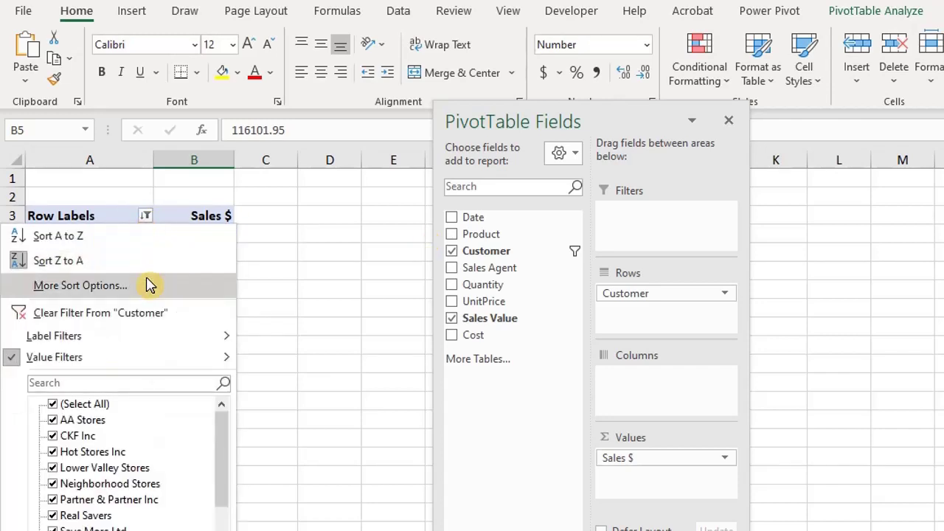
mouse_move(158, 337)
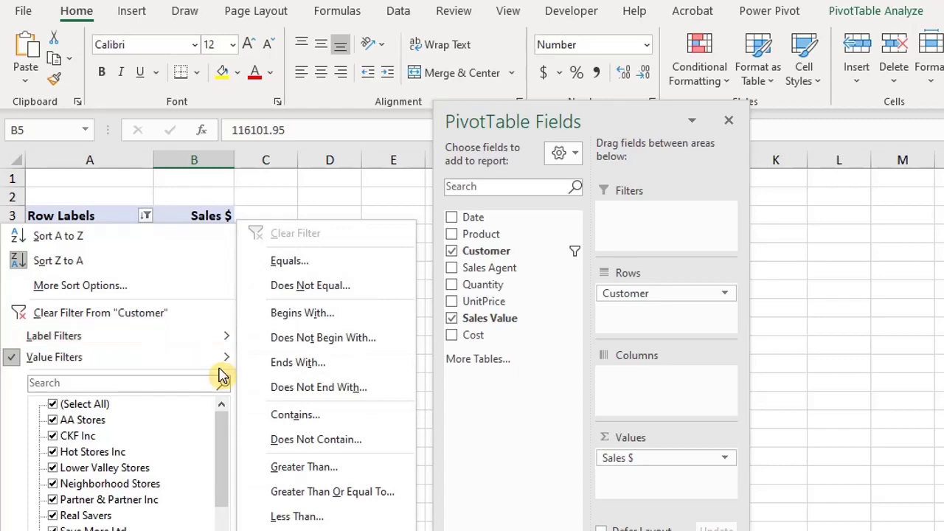
click(282, 414)
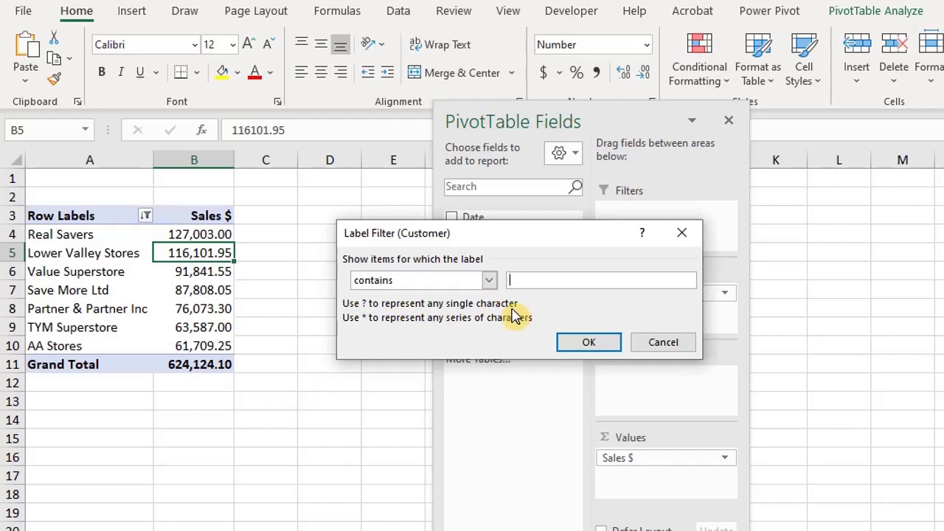
text(store)
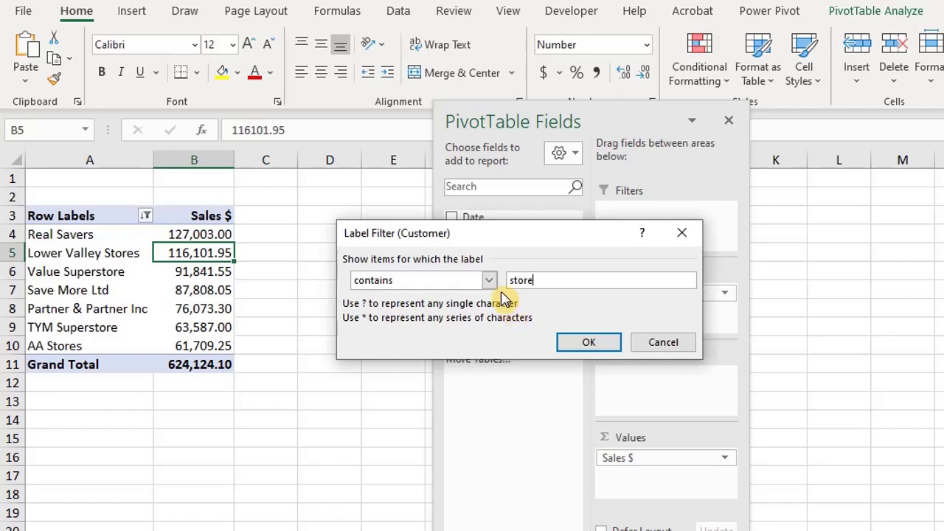
click(491, 283)
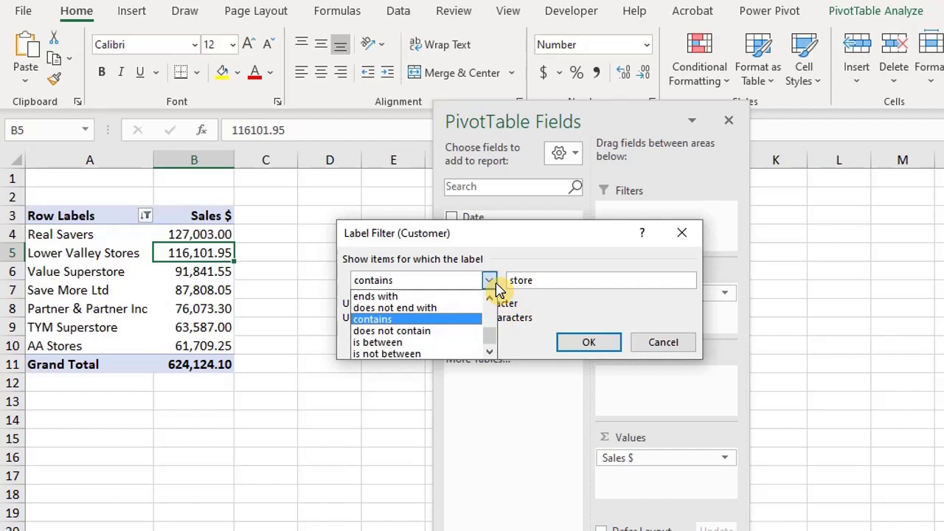
scroll(494, 336, up, 1)
scroll(494, 332, up, 1)
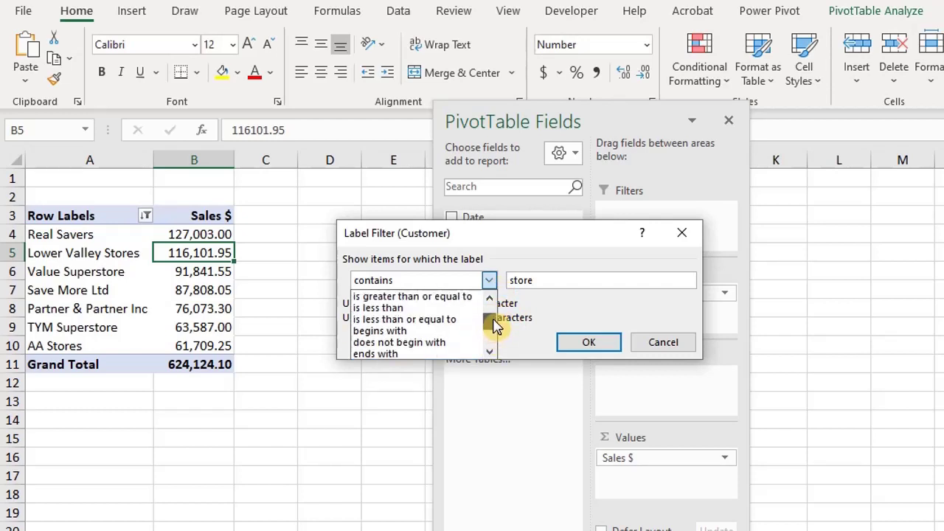
scroll(494, 332, down, 2)
click(532, 311)
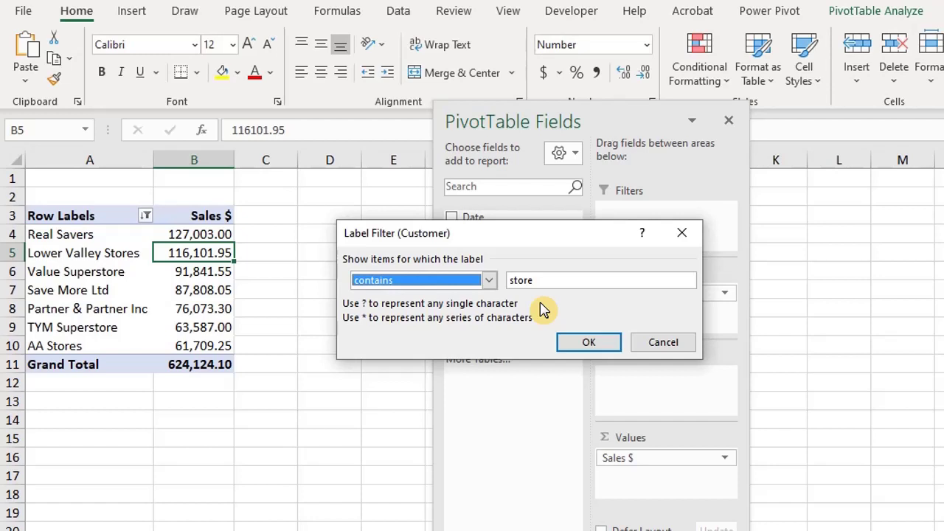
click(579, 345)
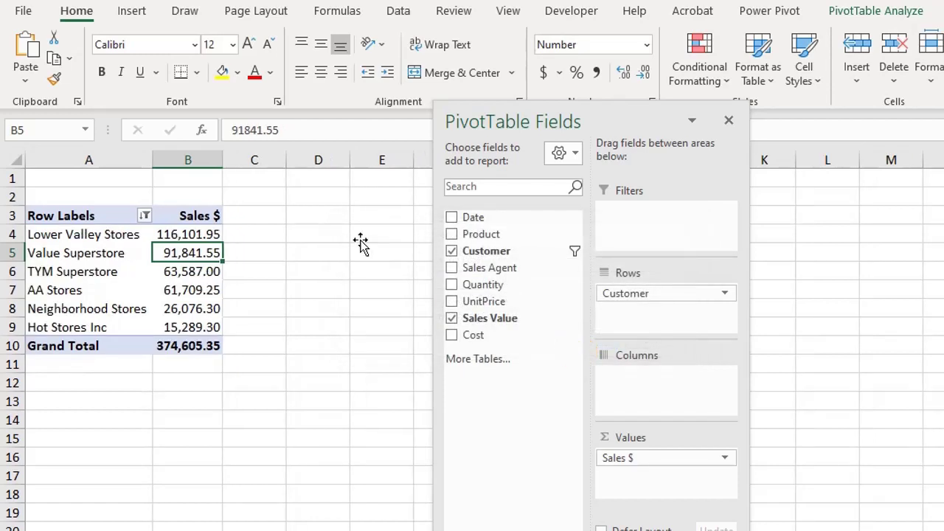
- Widen column B to 10.50 and check the Customer filter options
drag(222, 160, 238, 160)
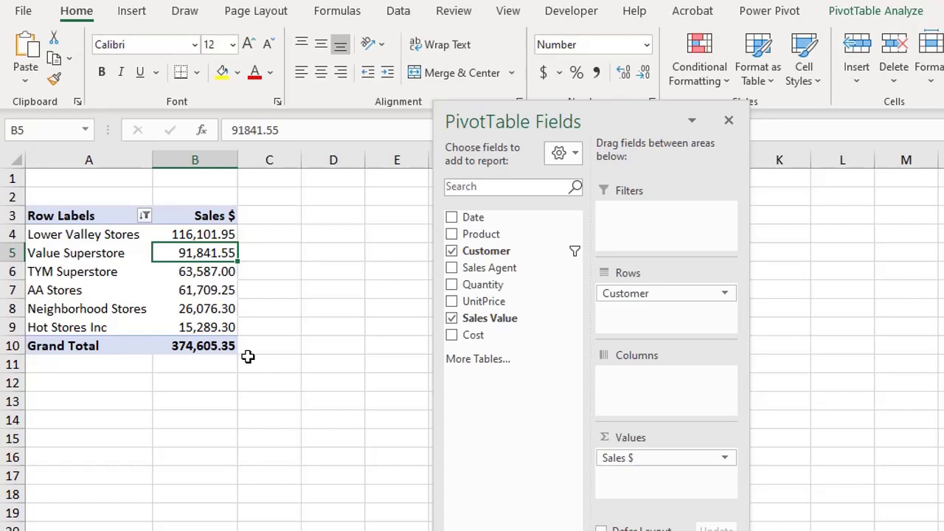
click(142, 215)
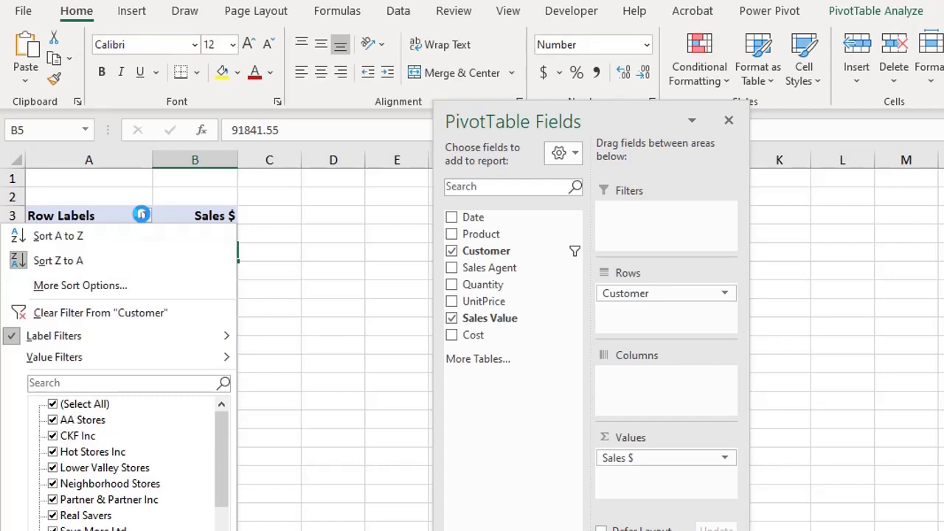
click(142, 215)
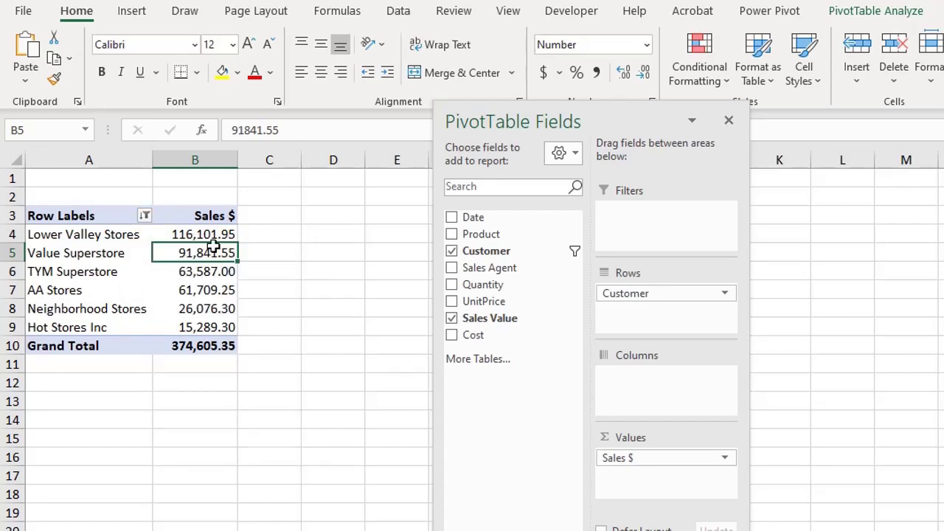
- In the Sales Pivot options, allow multiple filters per field
right_click(189, 225)
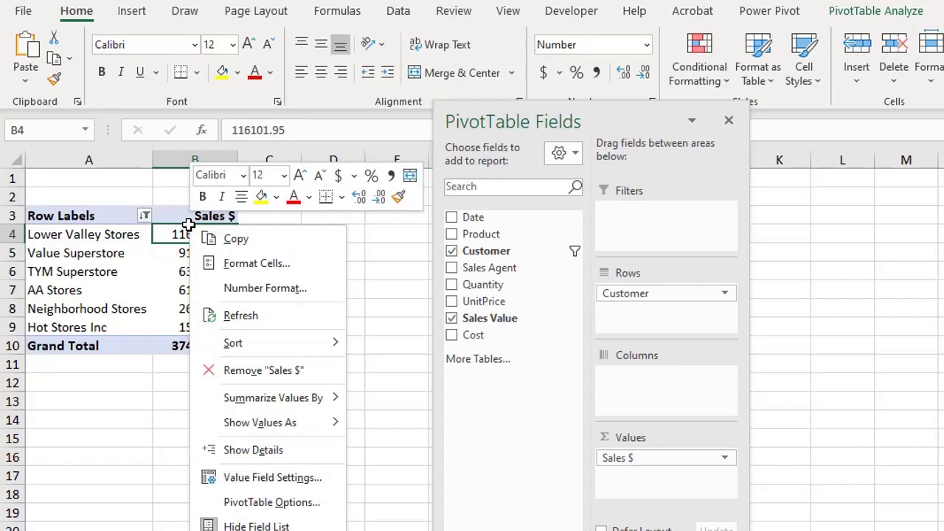
click(321, 509)
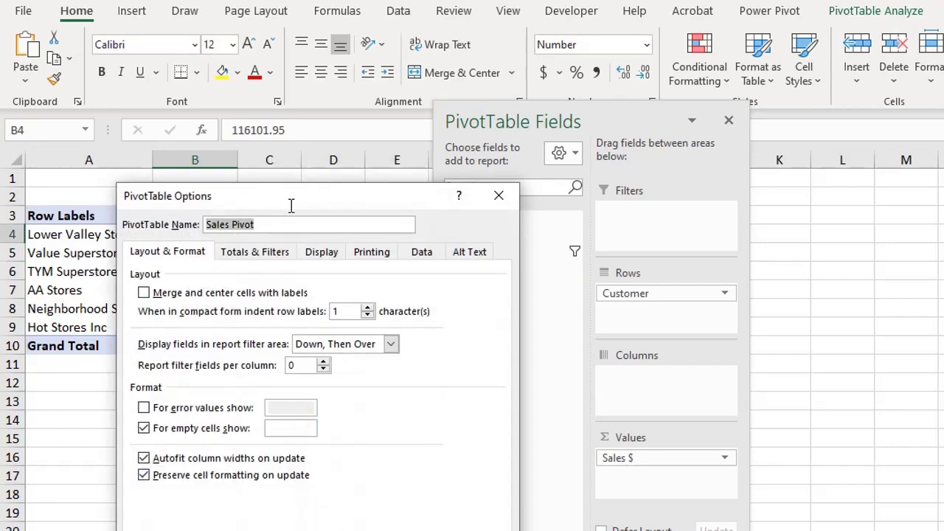
drag(286, 194, 346, 138)
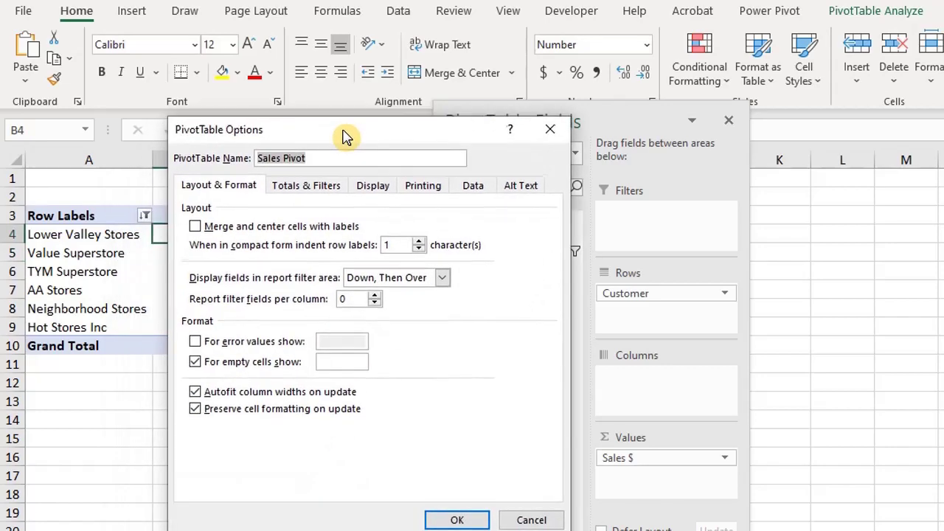
click(314, 177)
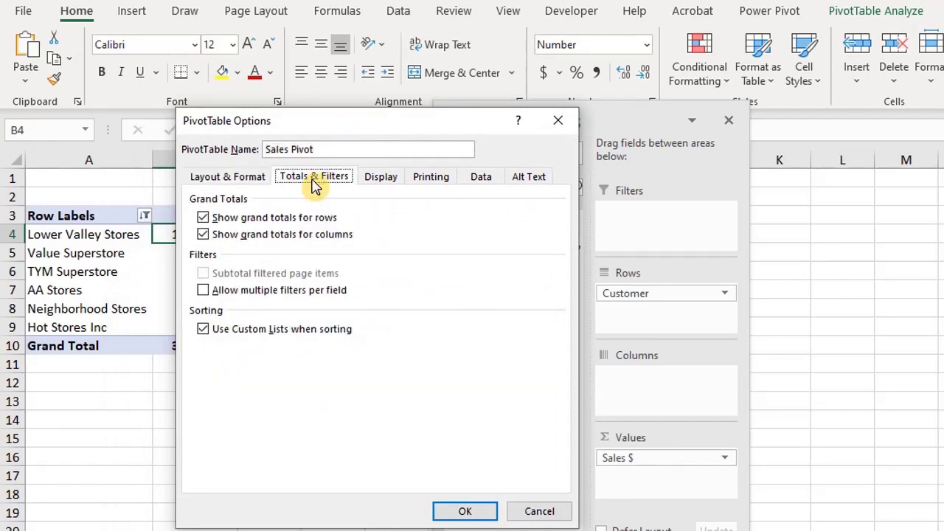
click(206, 292)
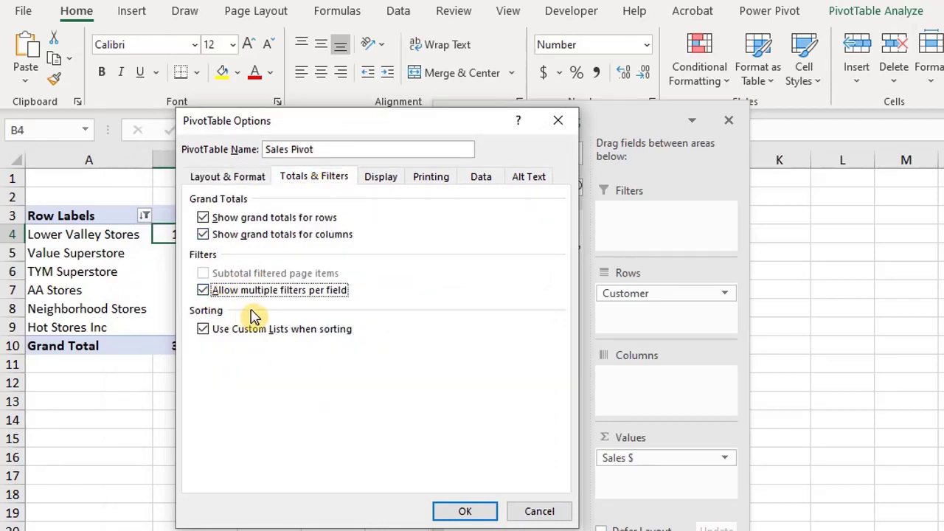
click(463, 511)
- Widen column B and bring up the Customer rows' Value Filters choices
drag(224, 165, 244, 165)
click(144, 215)
mouse_move(162, 359)
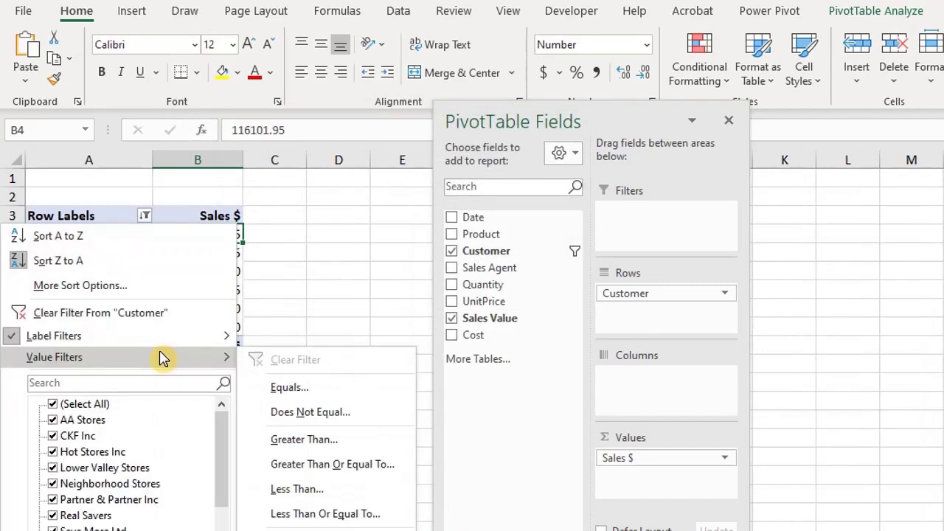
- Stack a Sales $ greater-than-50000 value filter on the 'store' filter and widen column B
click(331, 444)
text(50000)
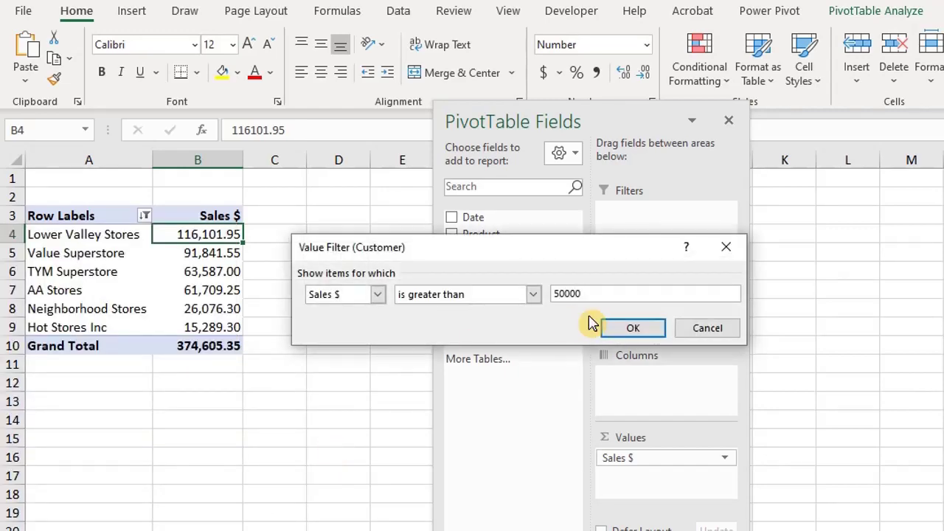
click(623, 327)
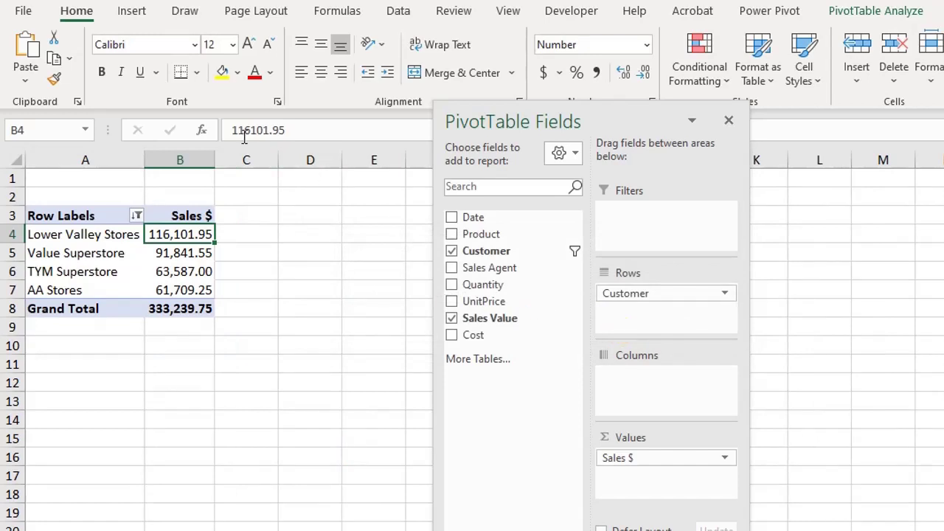
drag(215, 159, 229, 164)
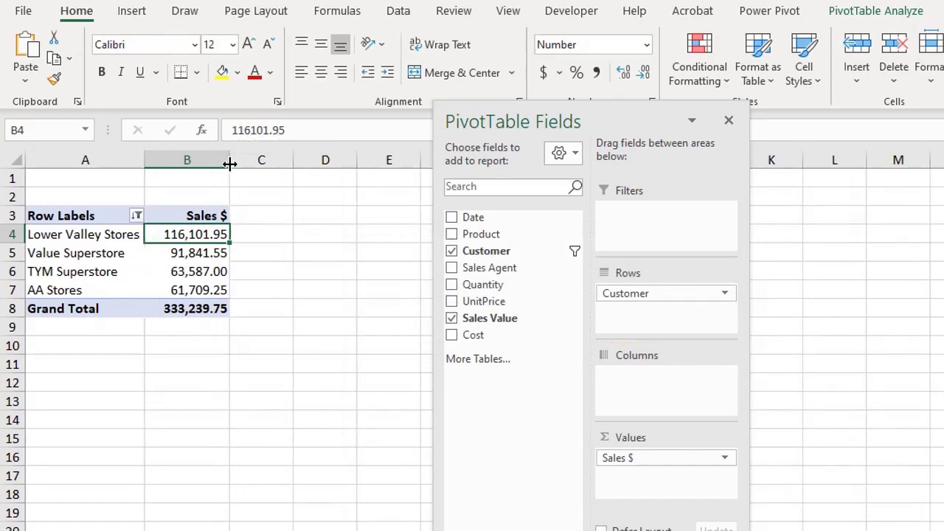
click(136, 215)
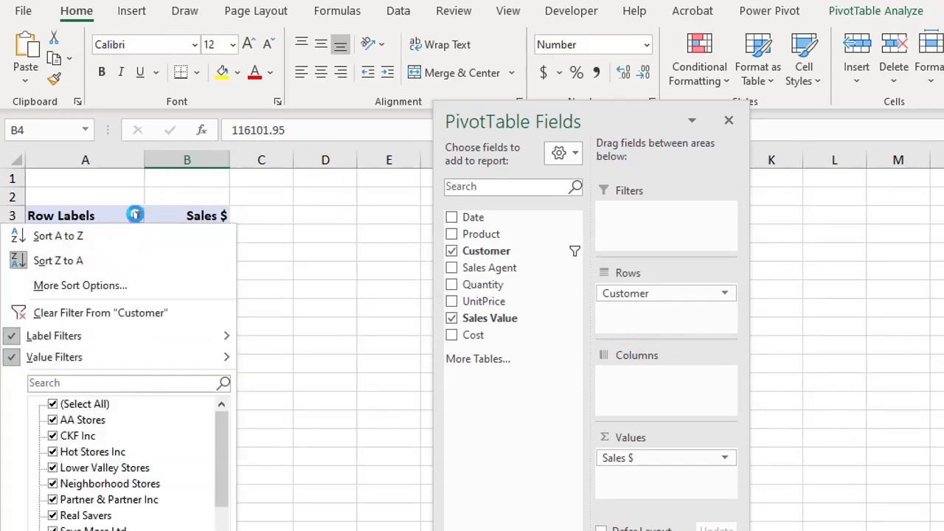
- Clear the Customer filter to show all ten customers, widen column B, and open PivotTable Options
click(123, 316)
drag(225, 162, 243, 161)
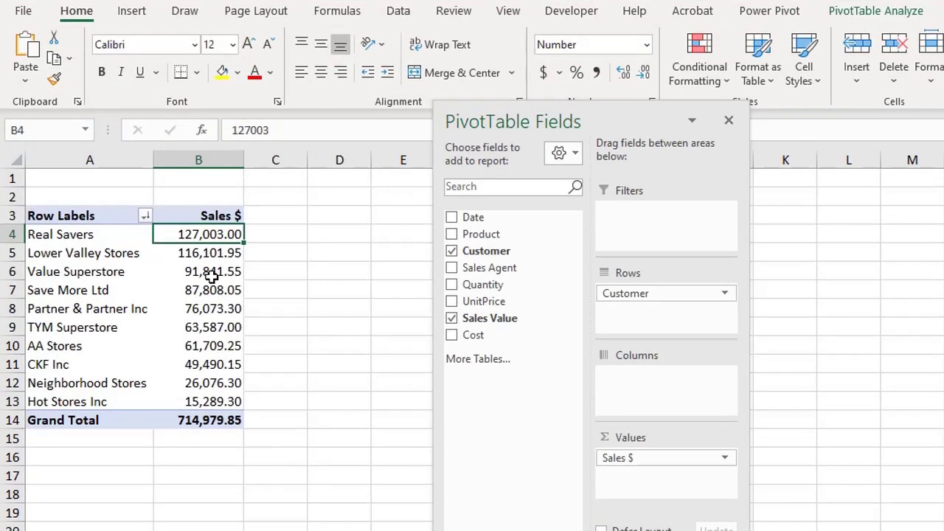
right_click(211, 276)
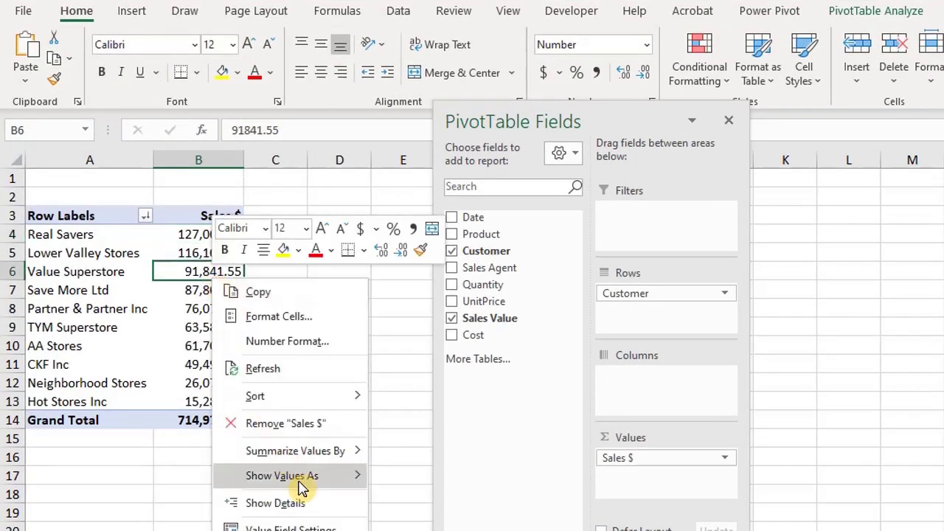
click(288, 528)
drag(301, 194, 370, 129)
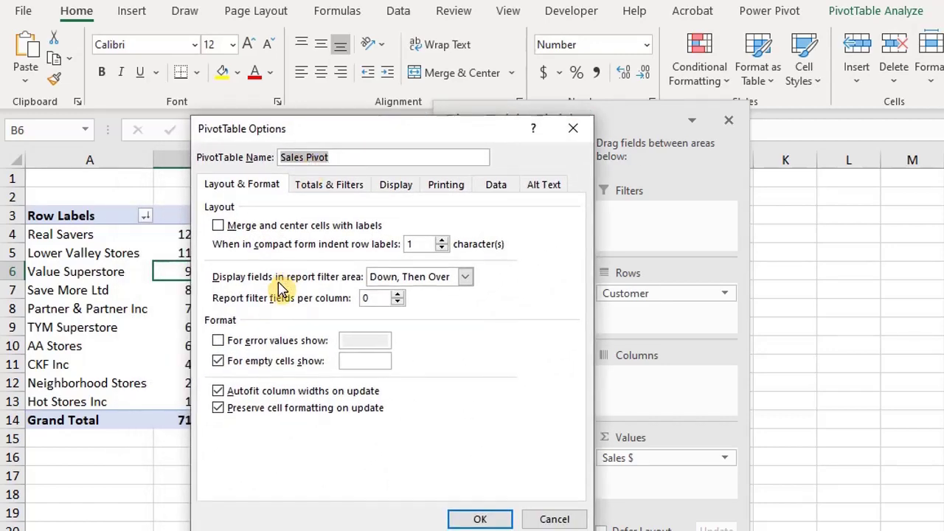
- Turn off 'Autofit column widths on update' in the PivotTable options
click(218, 391)
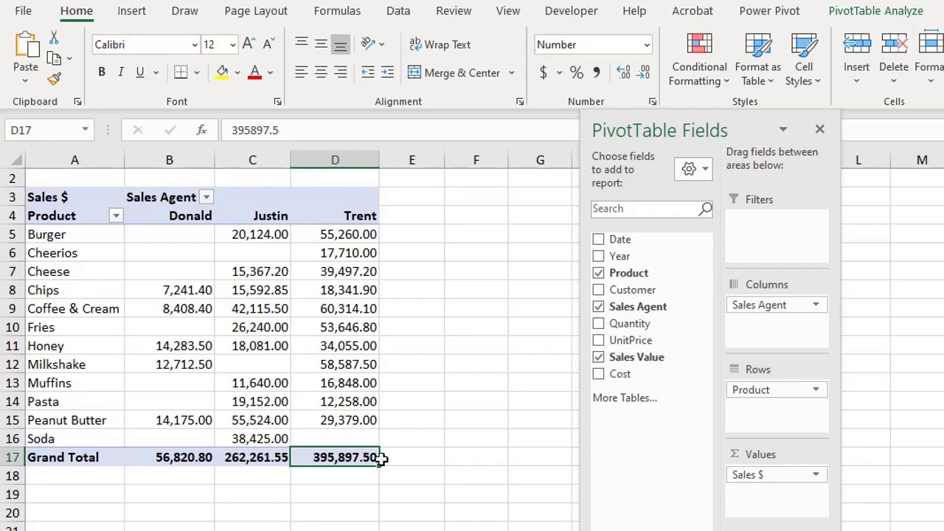
mouse_move(361, 458)
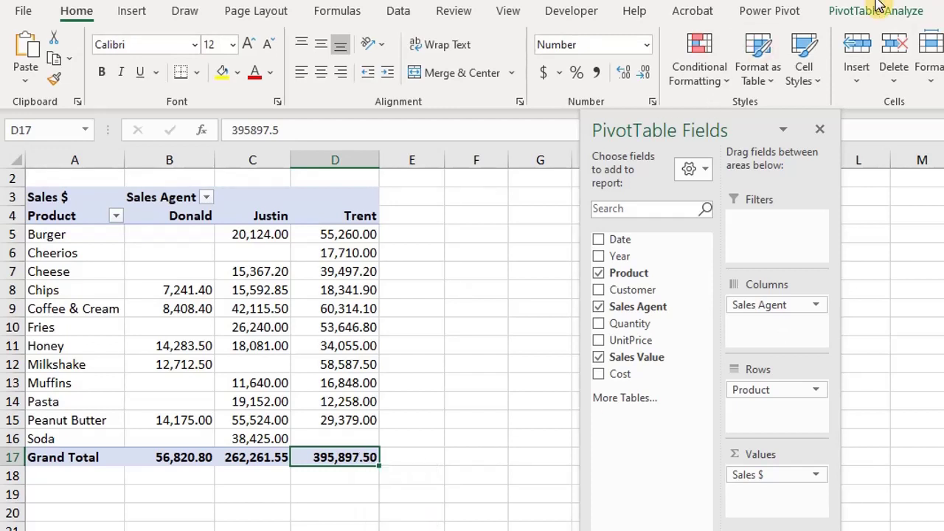
click(876, 10)
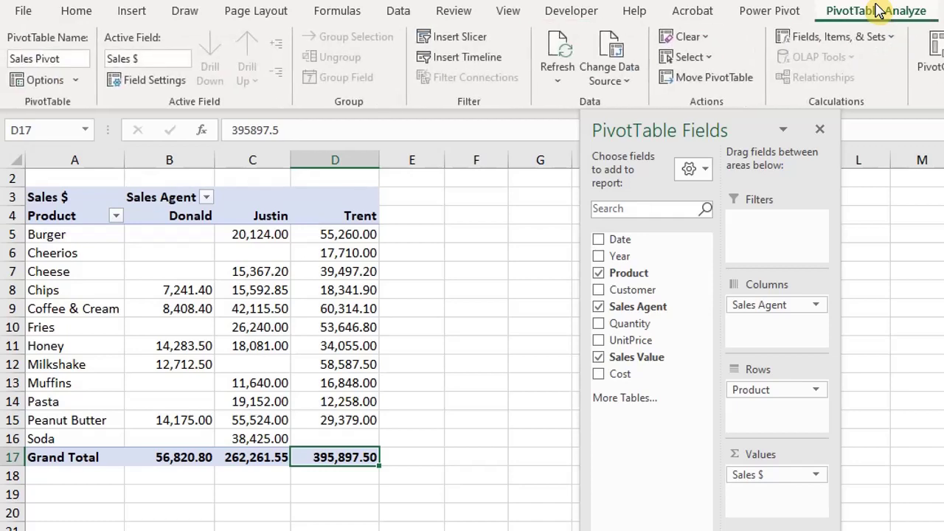
click(492, 42)
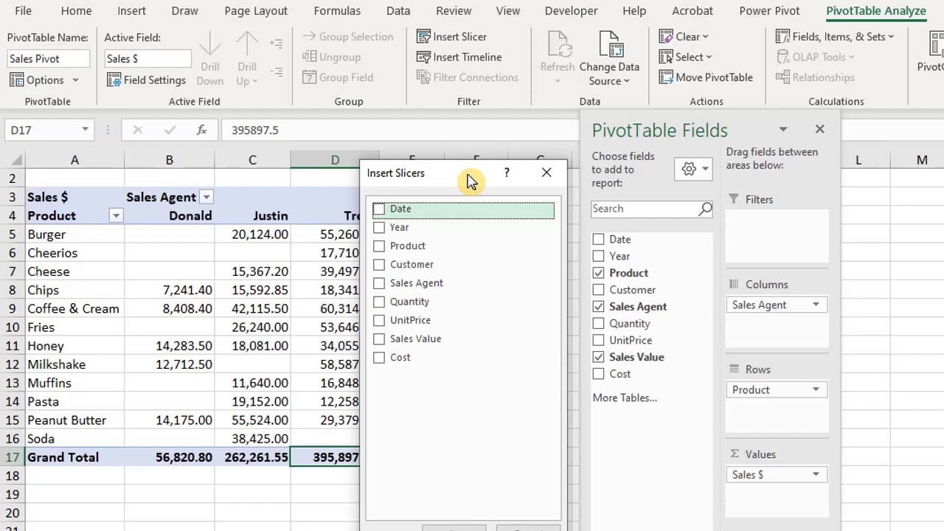
click(381, 287)
click(381, 229)
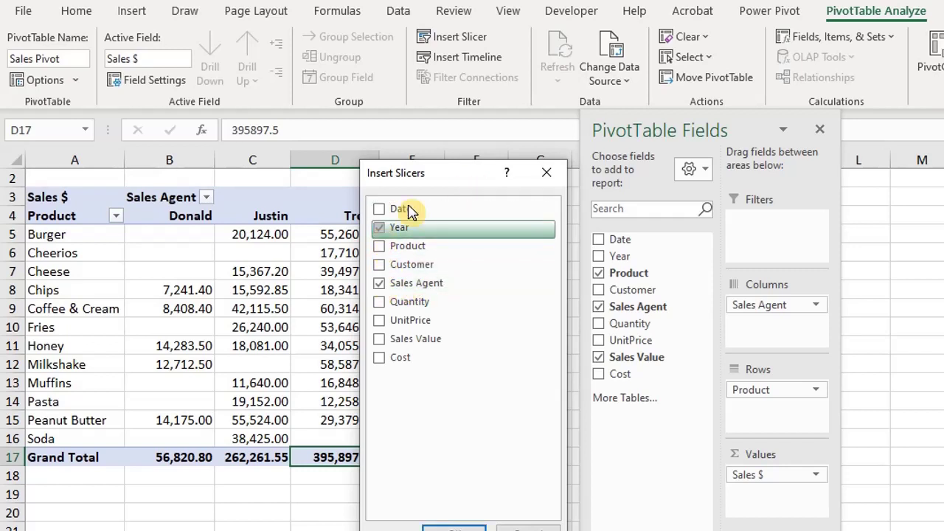
click(446, 528)
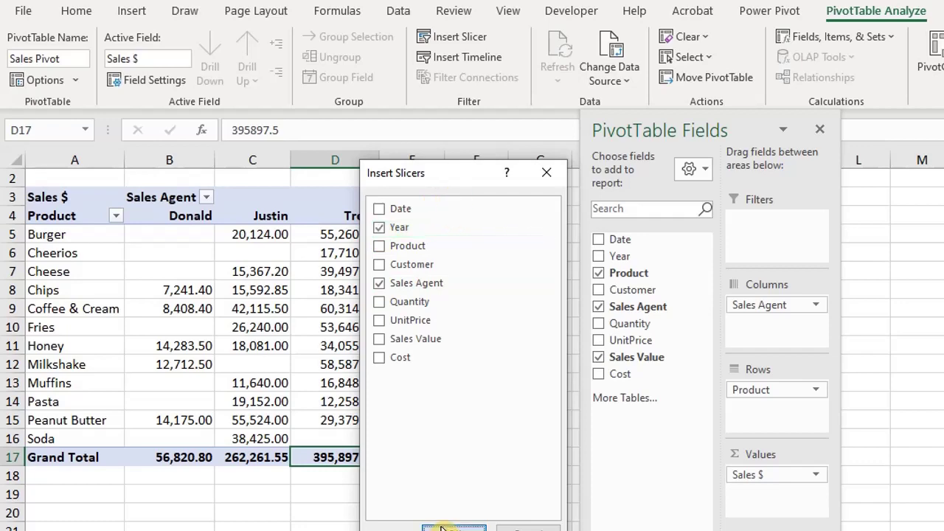
drag(558, 457, 355, 426)
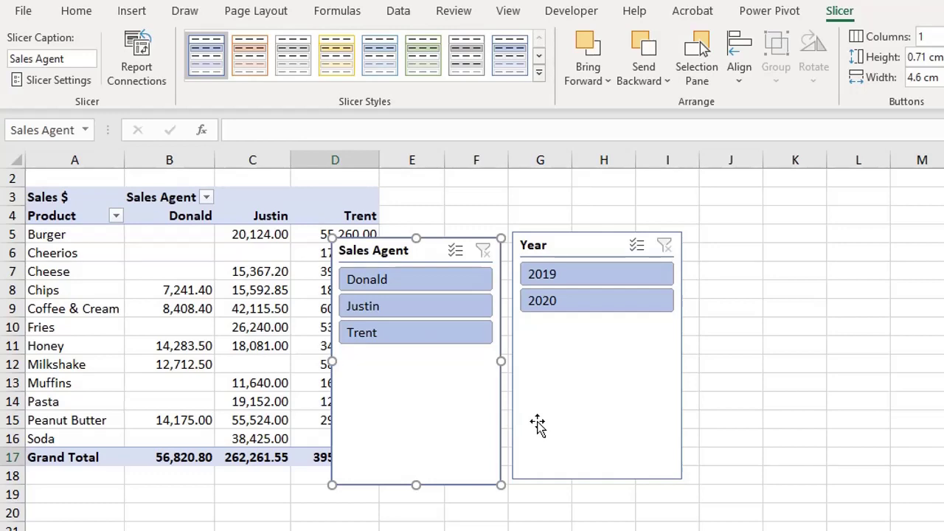
ctrl+click(537, 421)
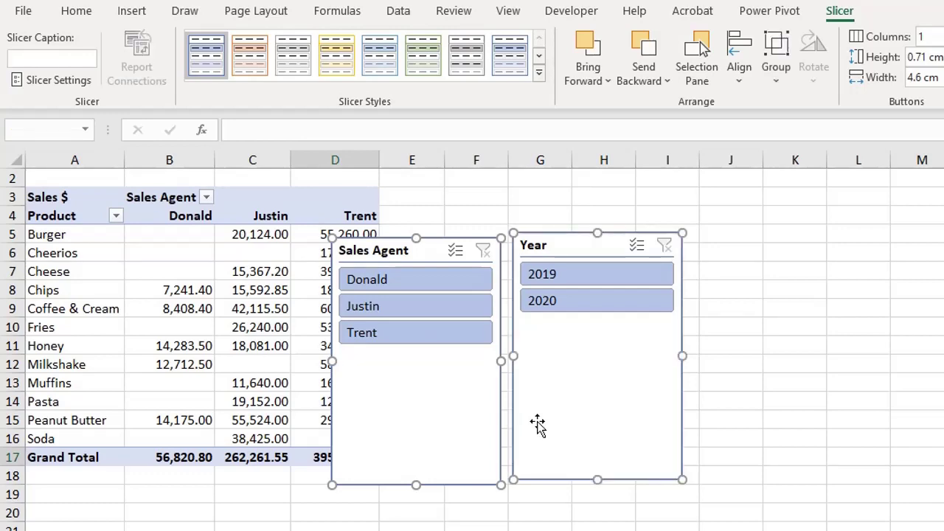
key(Delete)
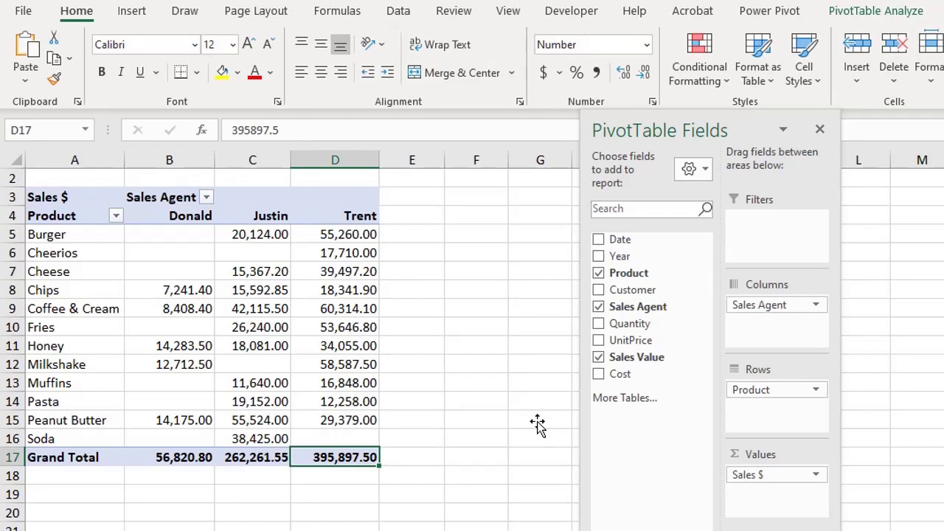
- Insert a Sales Agent slicer (Donald, Justin, Trent) and place it over columns E–G
right_click(668, 309)
click(614, 404)
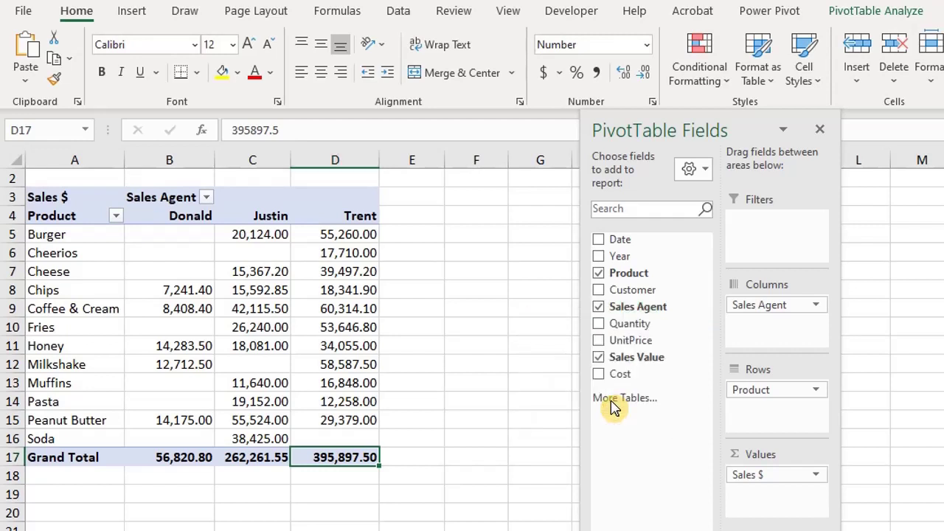
drag(551, 264, 404, 200)
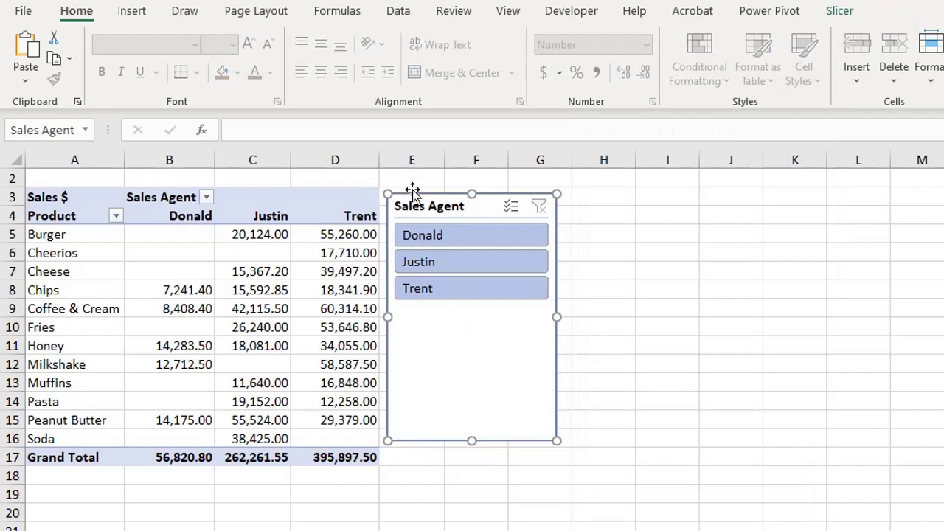
click(435, 190)
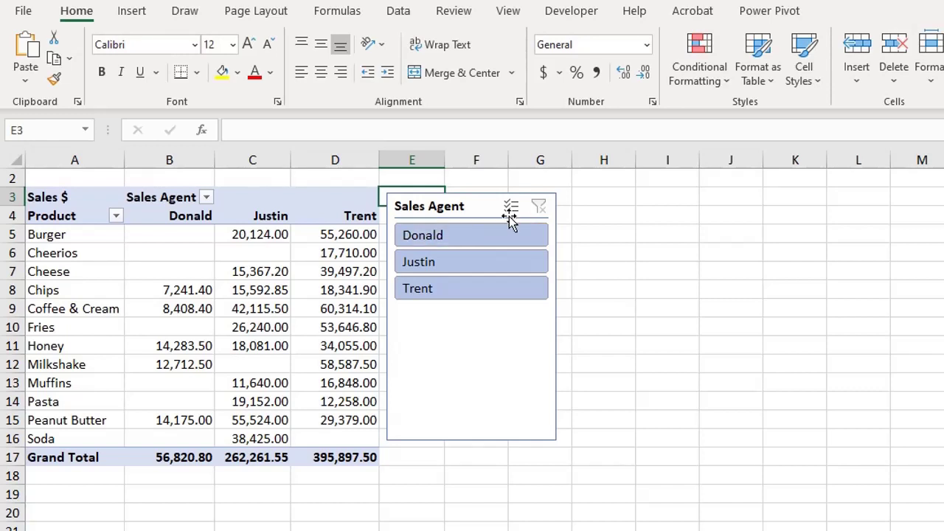
click(488, 196)
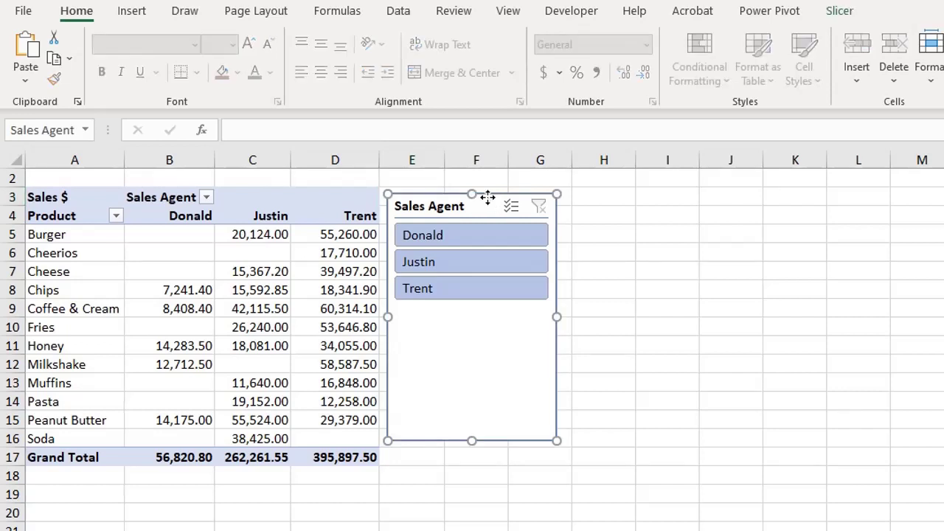
click(844, 23)
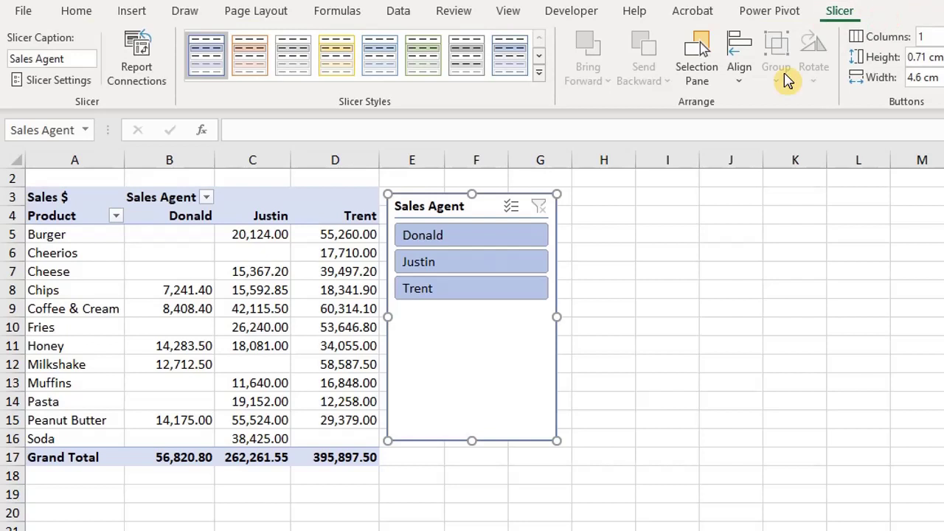
click(582, 227)
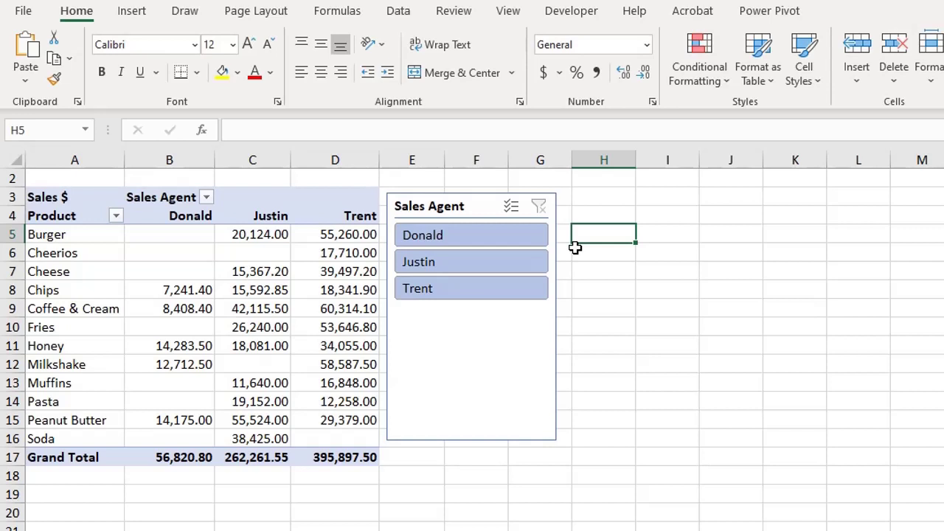
- Filter the pivot to single agents Justin, Donald and Trent in turn with the slicer
click(535, 269)
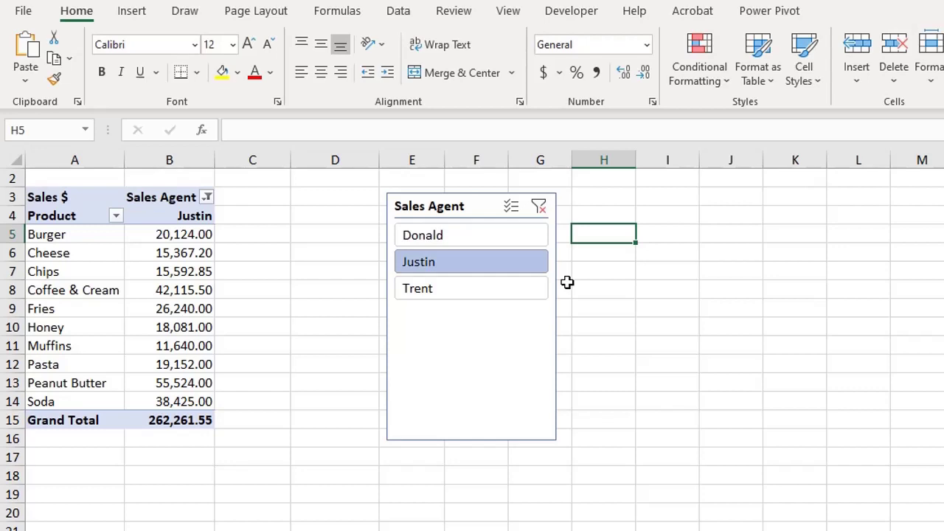
click(515, 237)
click(513, 289)
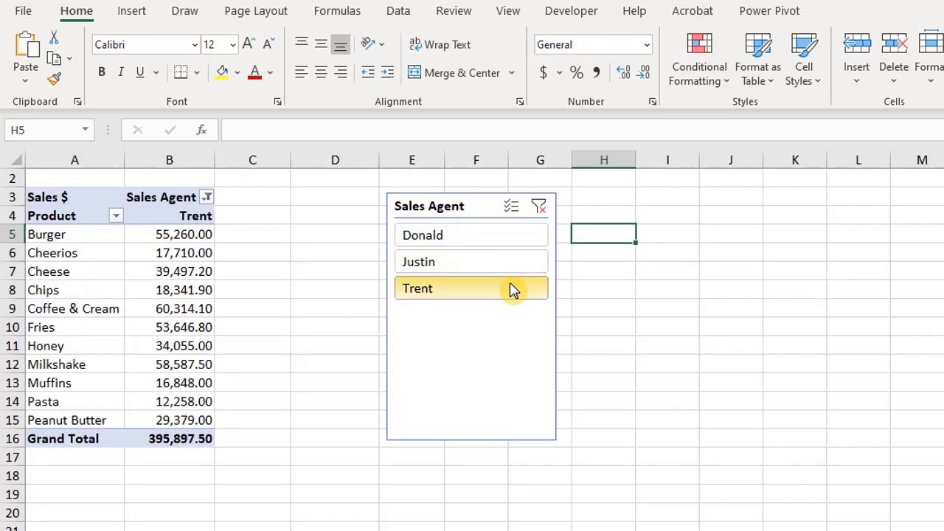
ctrl+click(507, 244)
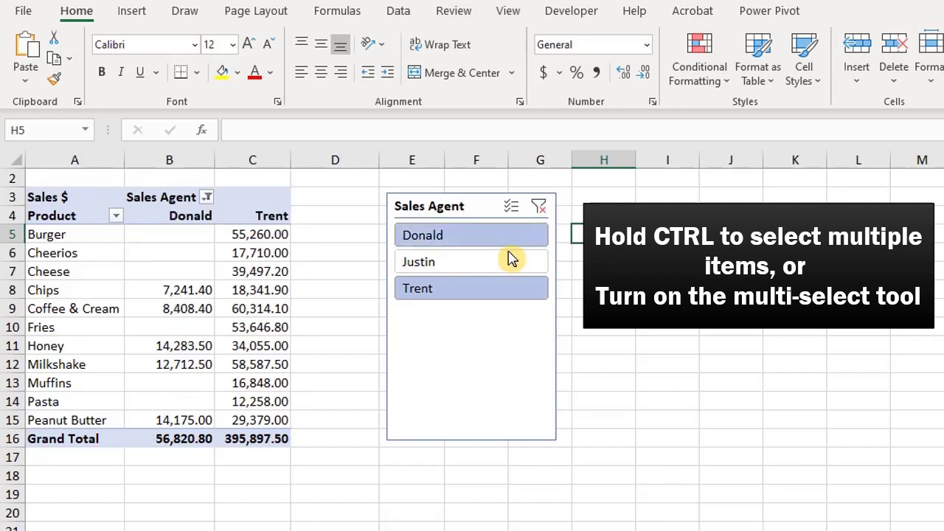
click(510, 262)
- Use Multi-Select to filter by Justin and Trent together, then show Donald only
click(511, 209)
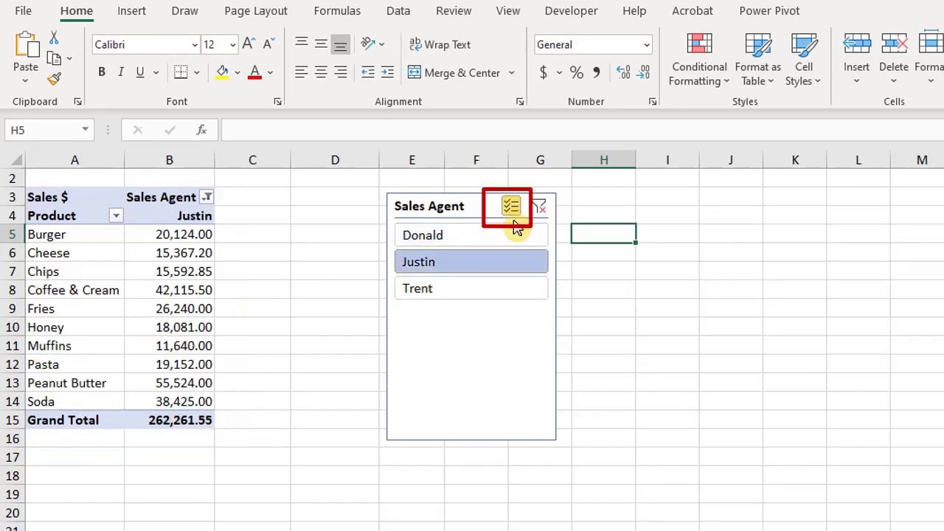
click(520, 288)
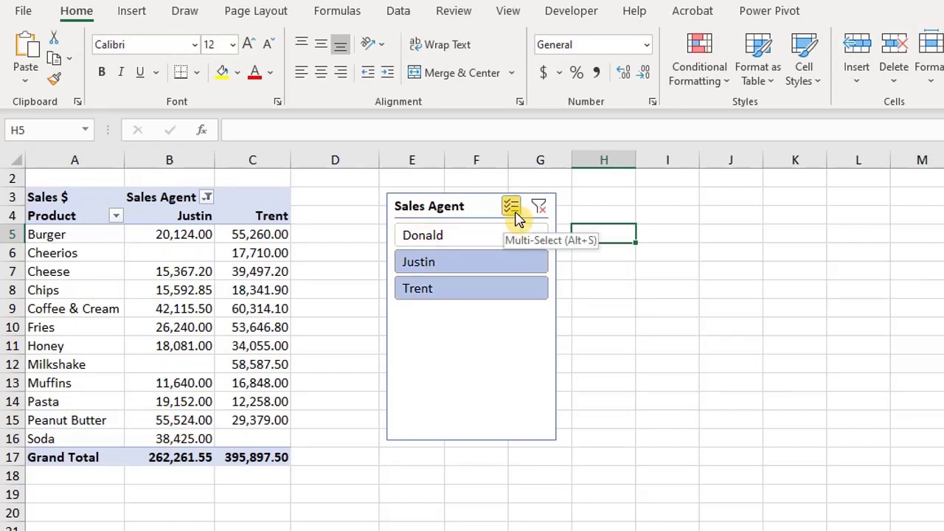
click(512, 236)
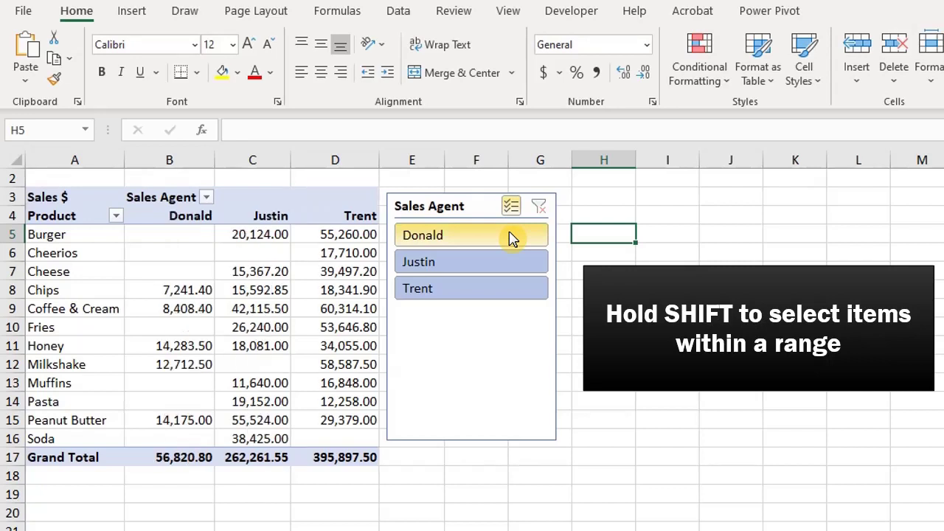
click(510, 234)
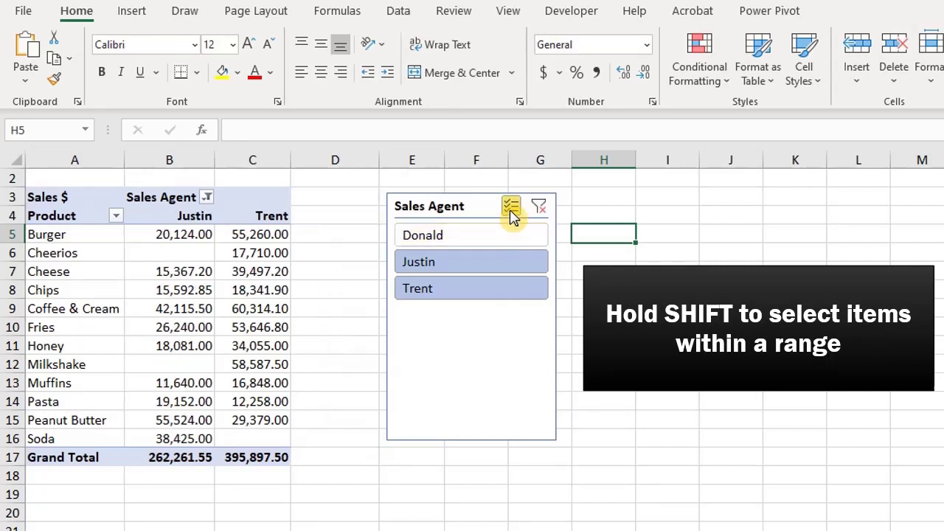
click(512, 208)
click(515, 235)
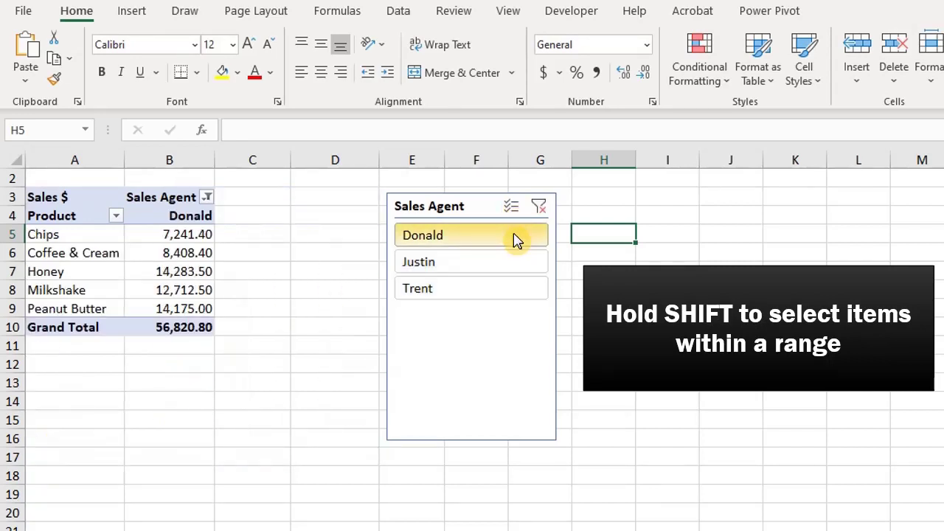
- Select Donald through Trent as a range, return to Donald, then clear the Sales Agent filter
shift+click(525, 288)
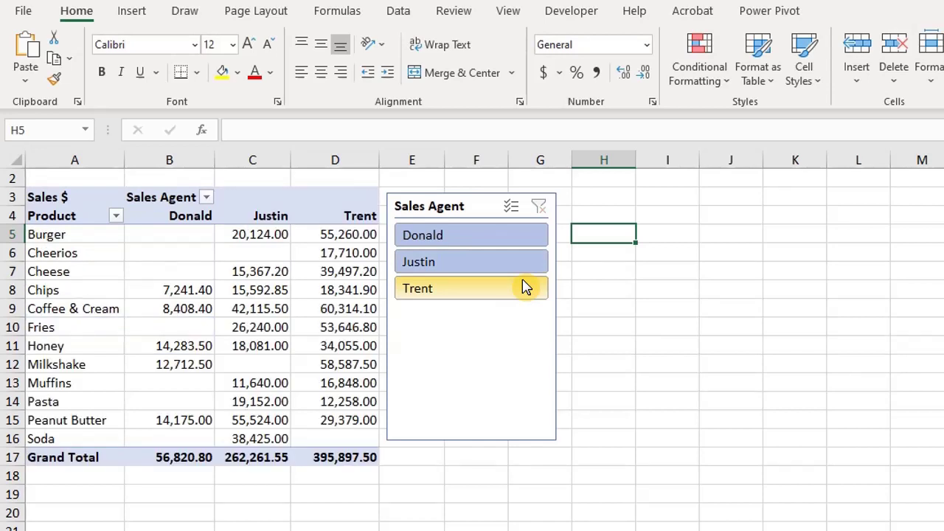
click(527, 240)
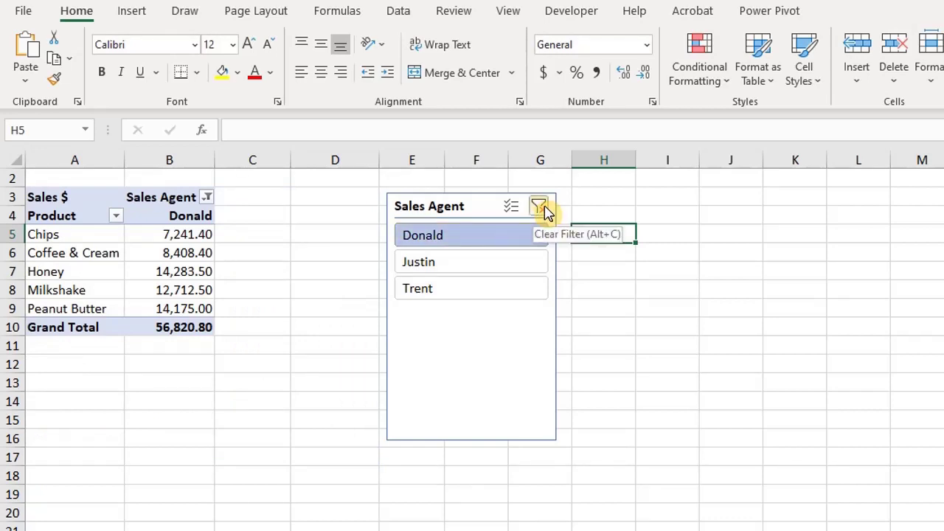
click(544, 209)
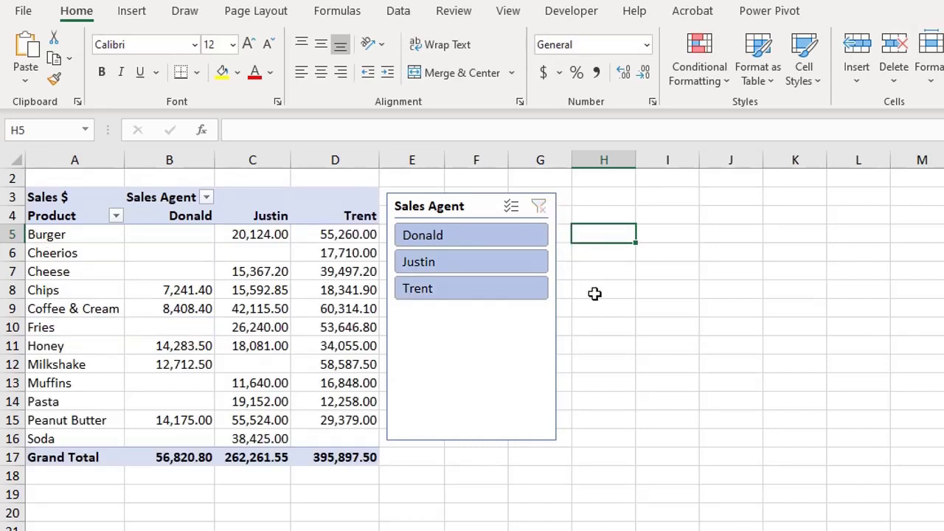
- Add a Year slicer from the pivot's fields and place it below the Sales Agent slicer
click(370, 340)
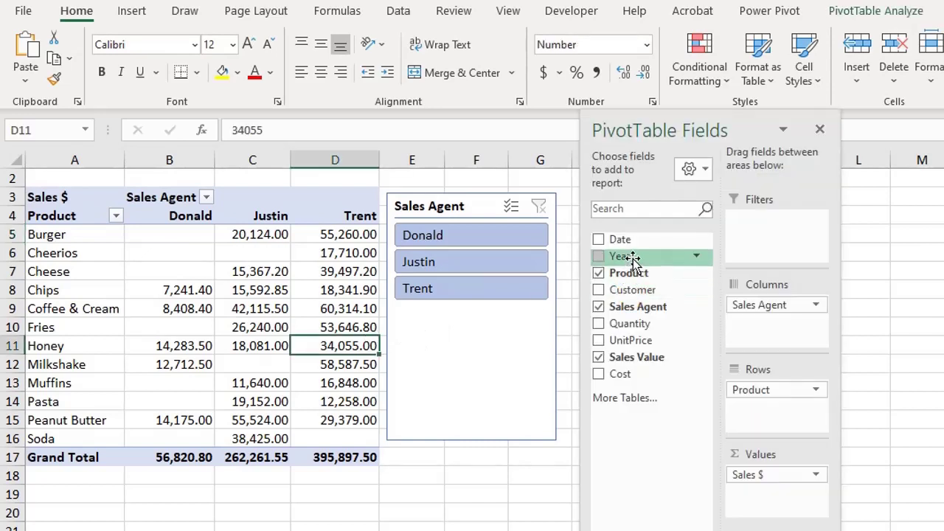
right_click(657, 256)
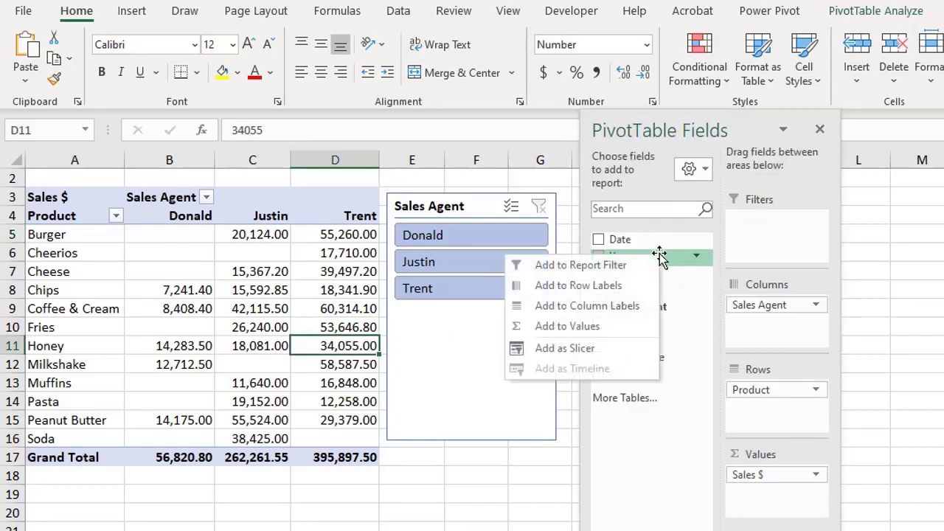
click(615, 347)
drag(555, 266, 419, 340)
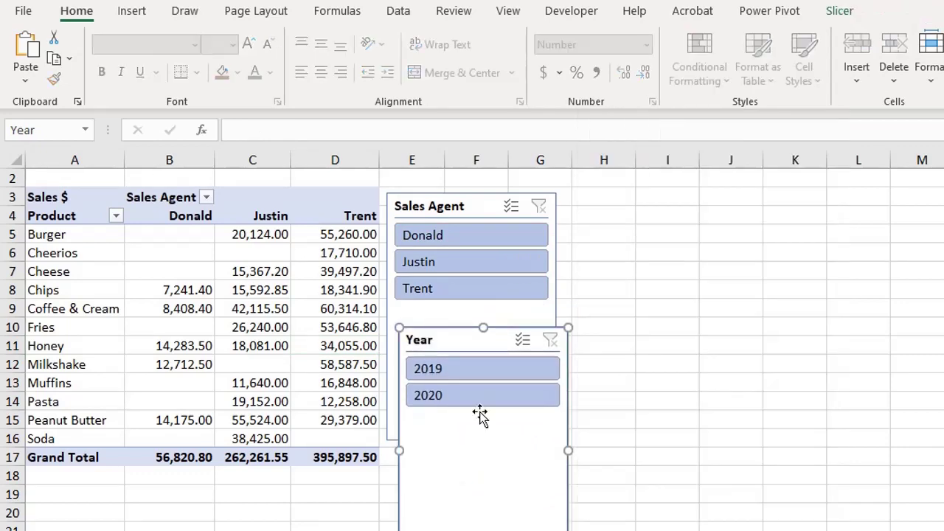
- Test the Year slicer with 2020 and 2019, then clear its filter so both years show
click(481, 398)
click(482, 370)
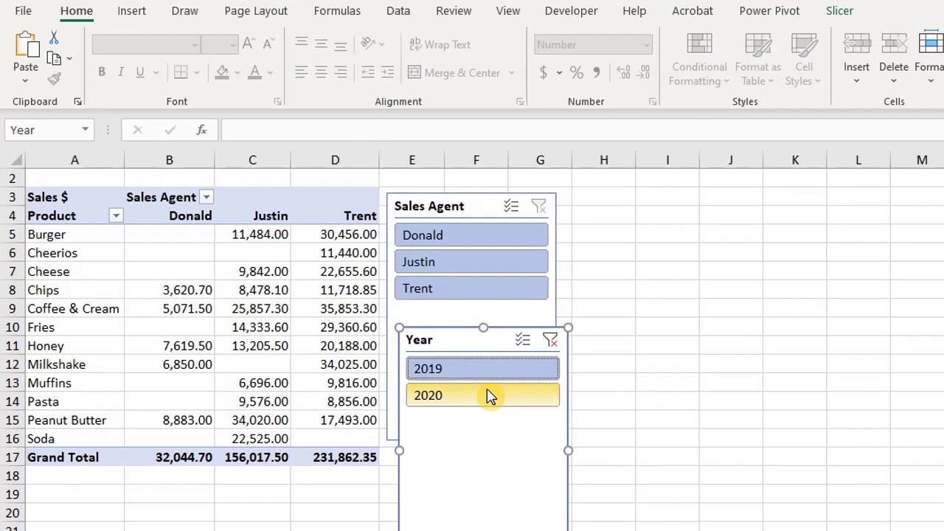
click(487, 395)
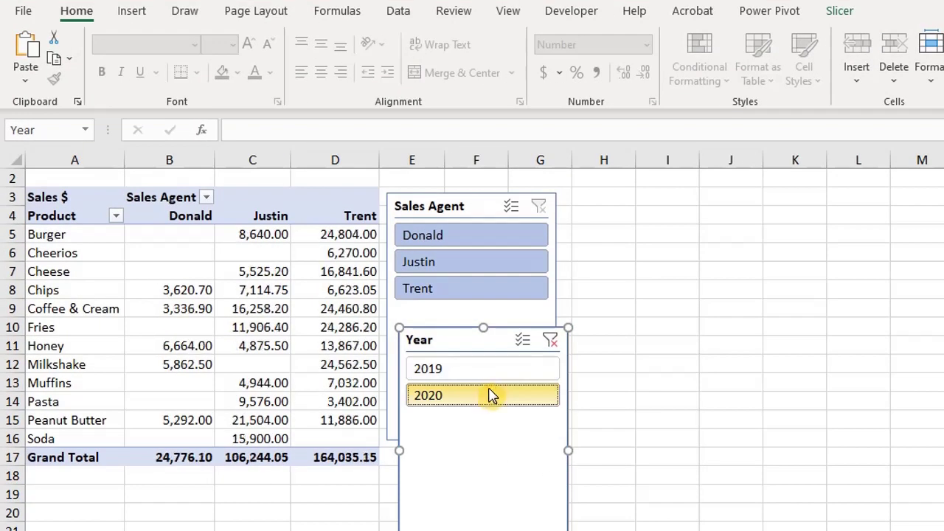
click(550, 340)
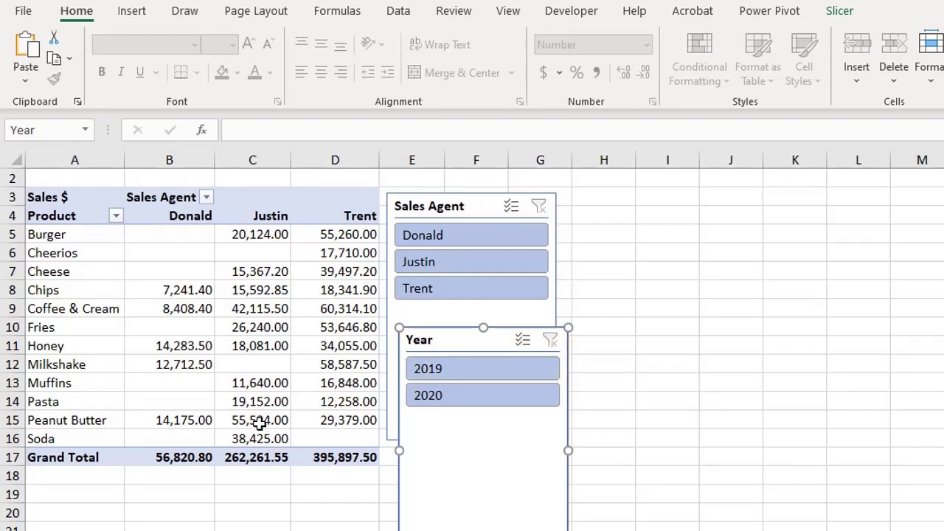
- Set the PivotTable Options 'For empty cells show' value to 'no sales'
right_click(217, 360)
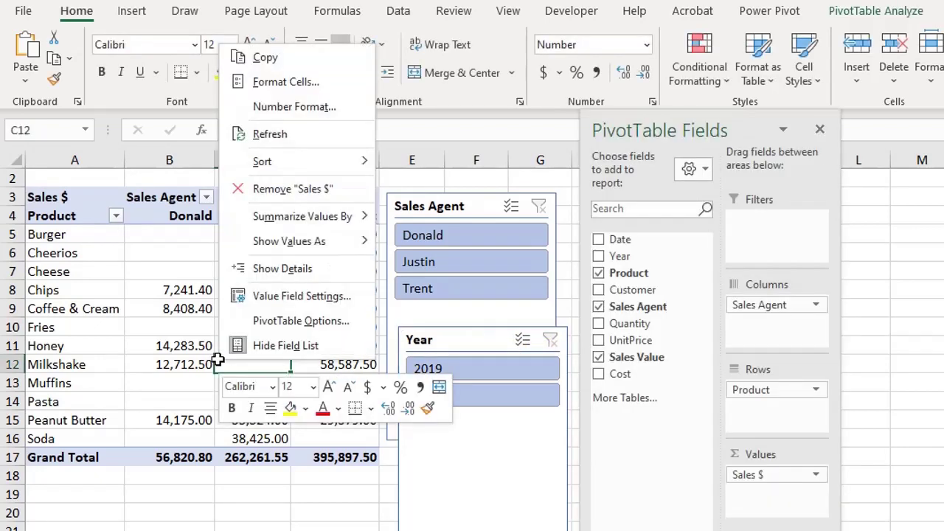
click(266, 319)
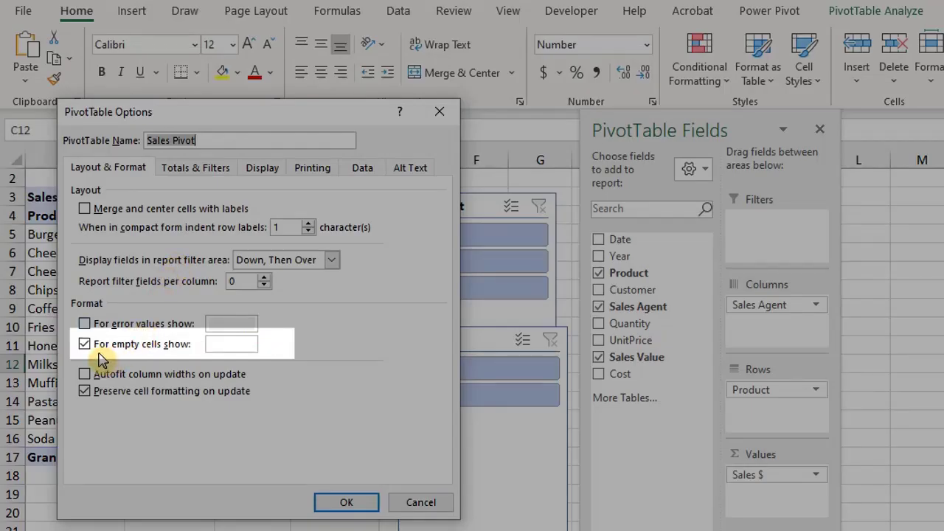
click(230, 345)
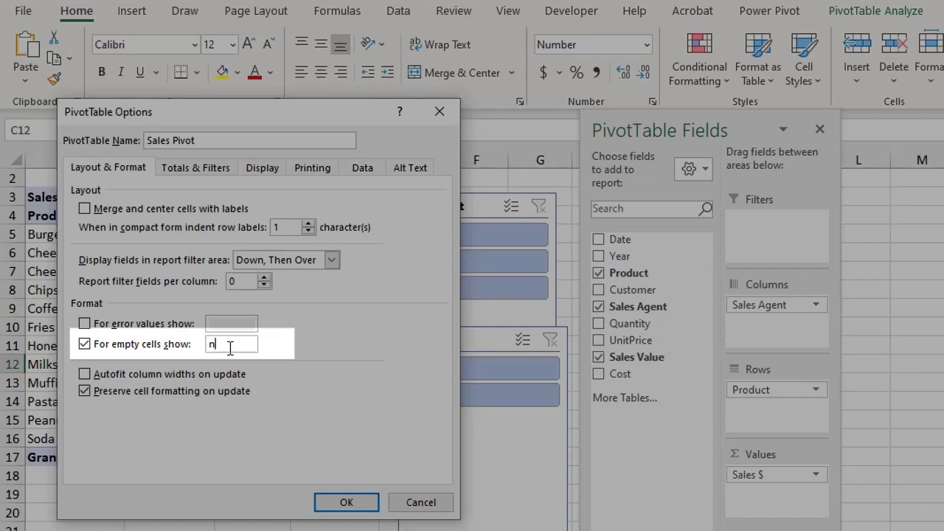
text(no sales)
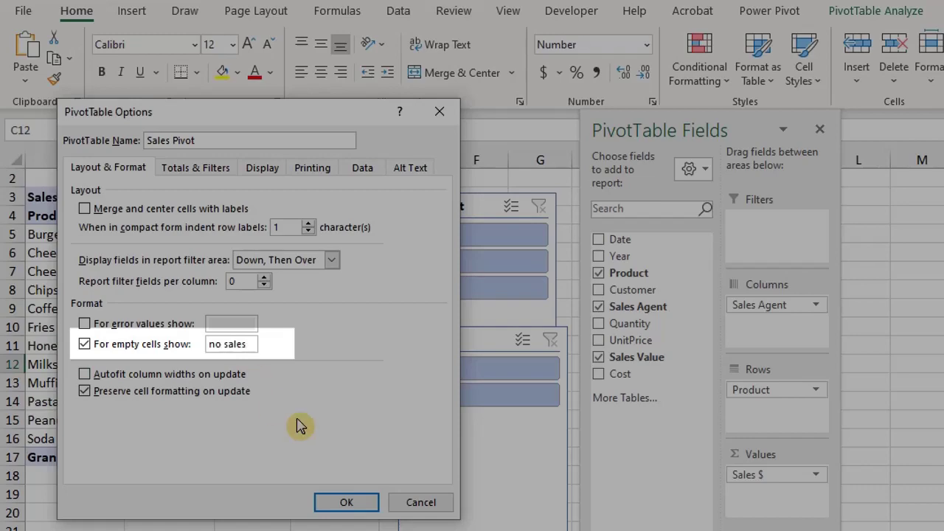
click(344, 502)
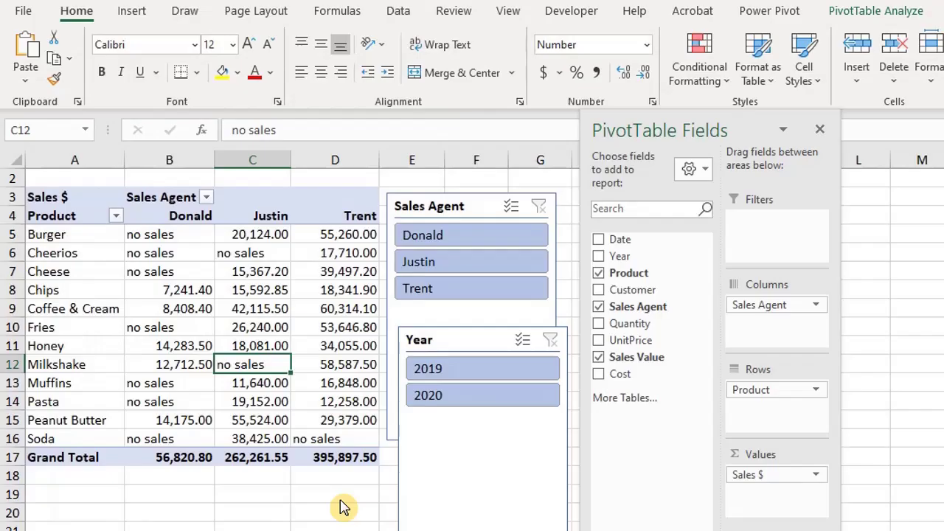
- Change the pivot's empty-cell display value from 'no sales' to 0
right_click(168, 254)
click(251, 529)
drag(254, 427, 185, 425)
text(0)
key(Return)
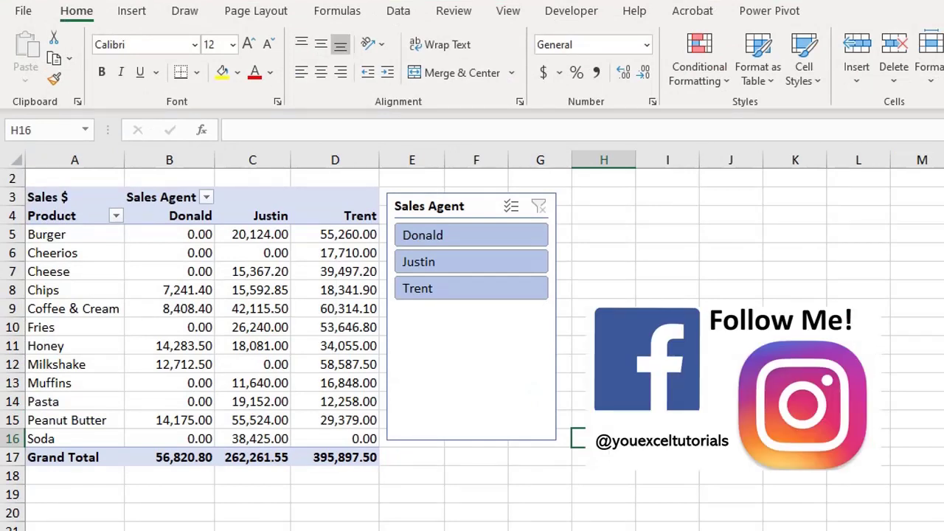
- Lay out the Sales Agent slicer's buttons in 3 columns
click(542, 388)
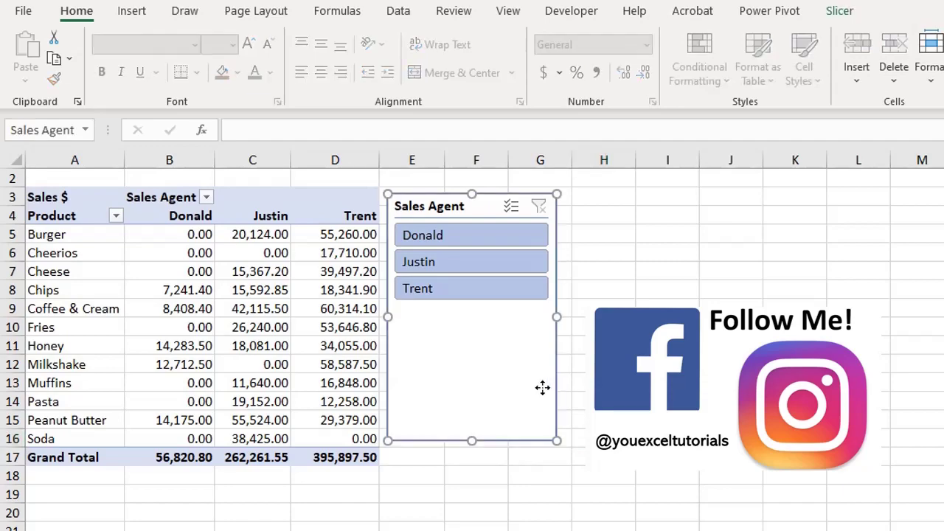
click(830, 11)
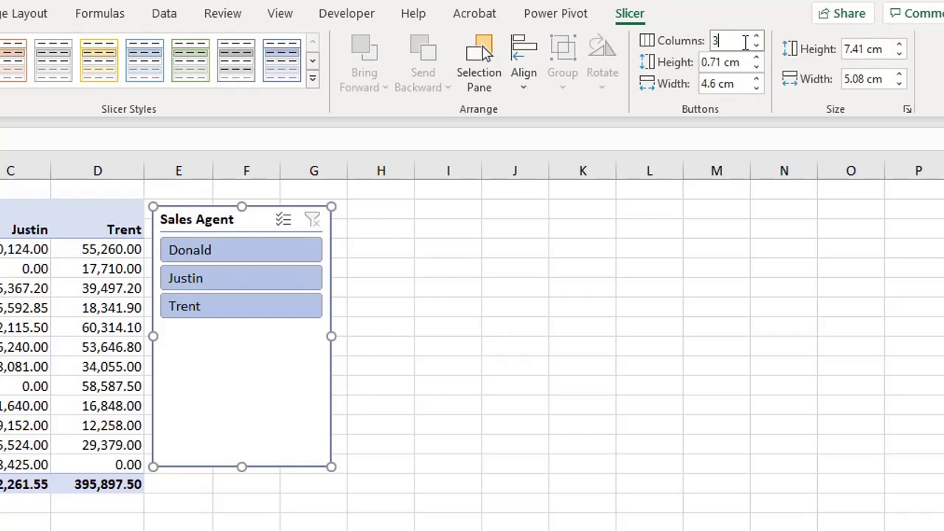
key(Return)
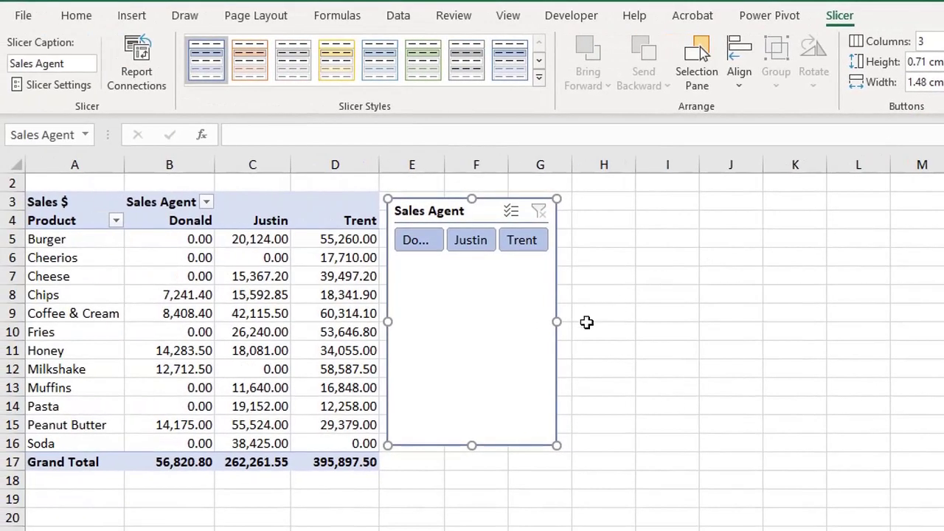
- Widen and shorten the slicer to fit Donald, Justin and Trent, then move it right
drag(554, 321, 609, 305)
drag(496, 445, 516, 261)
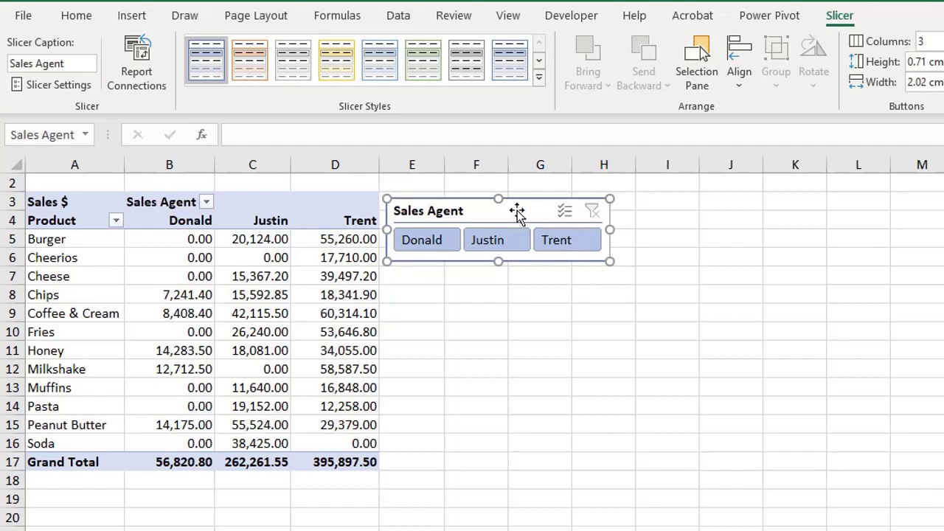
drag(519, 212, 581, 208)
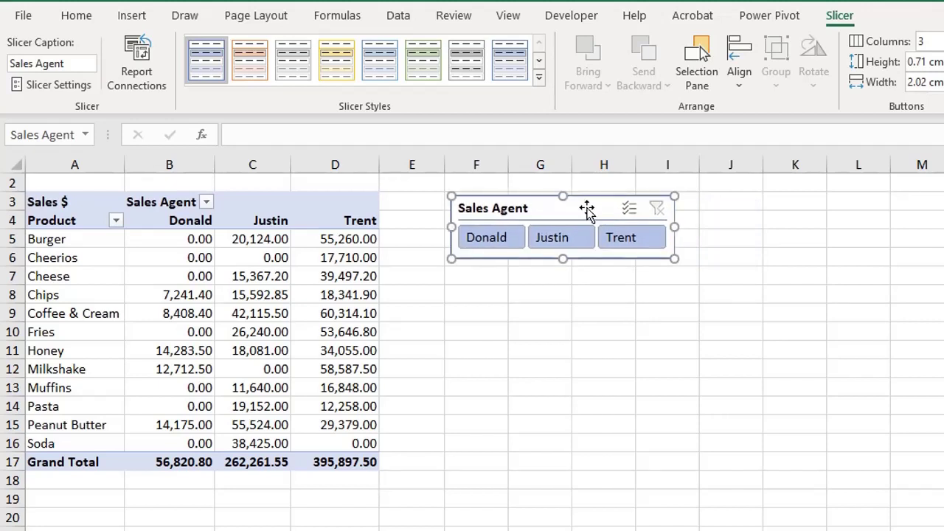
- Tick Disable resizing and moving under the Sales Agent slicer's Position and Layout settings
right_click(586, 208)
key(Escape)
key(ctrl+1)
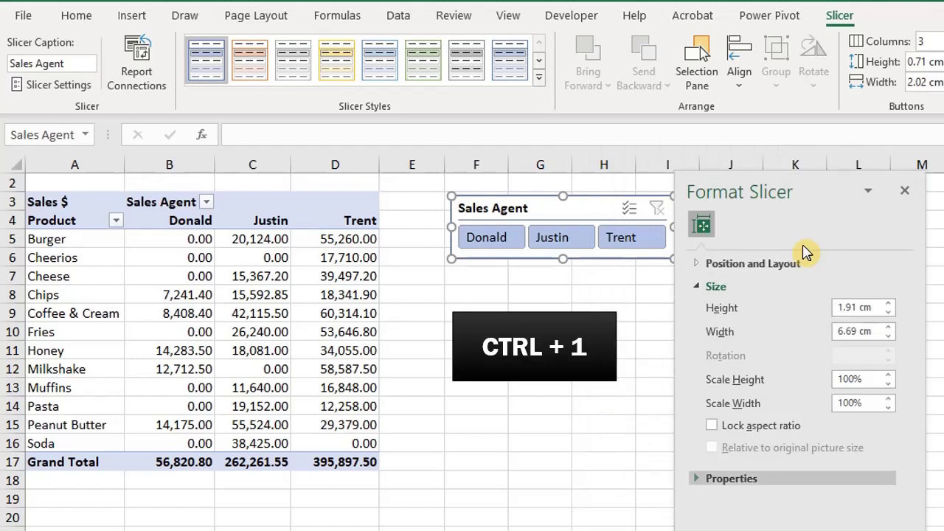
drag(784, 185, 775, 148)
click(703, 227)
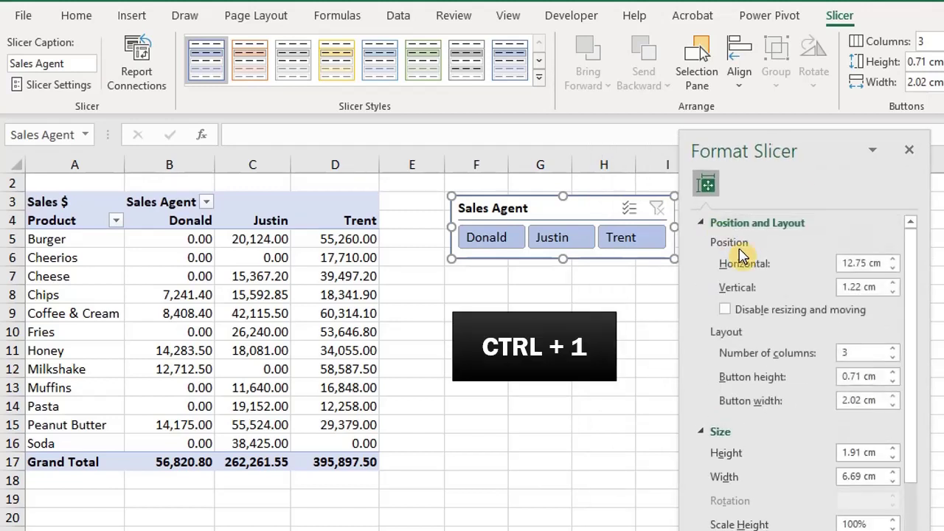
click(730, 312)
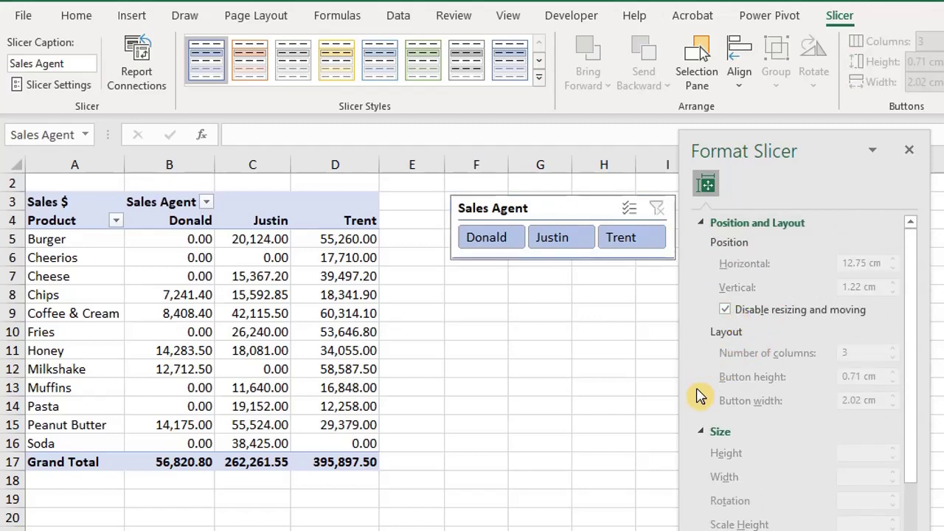
click(642, 347)
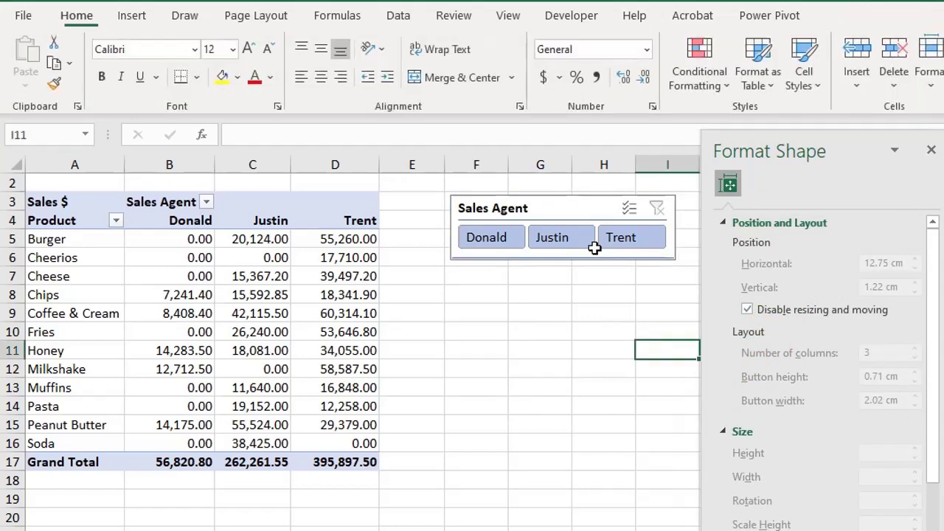
click(585, 210)
click(540, 90)
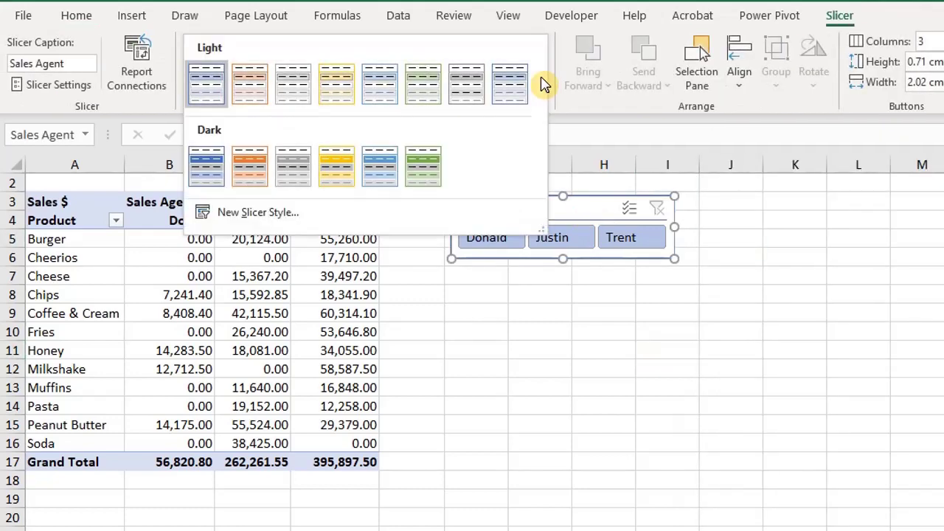
click(342, 182)
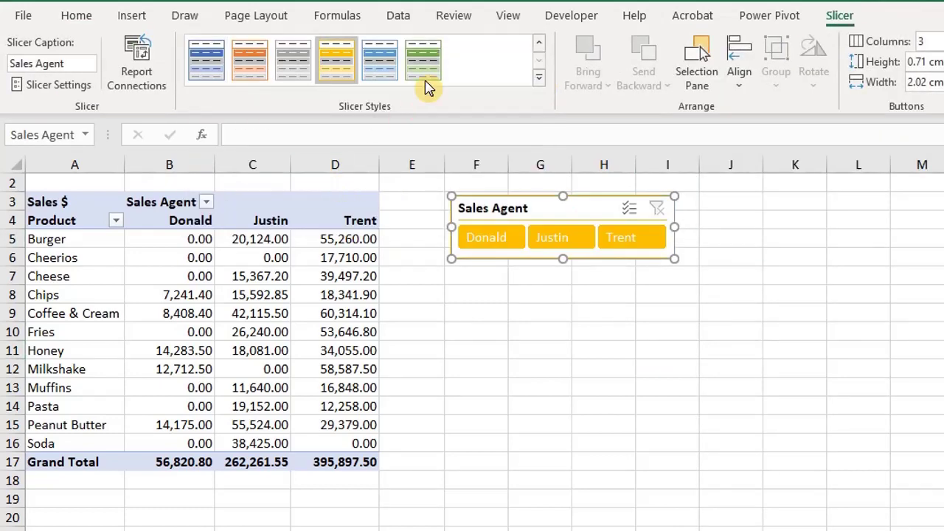
click(542, 79)
click(389, 87)
click(543, 83)
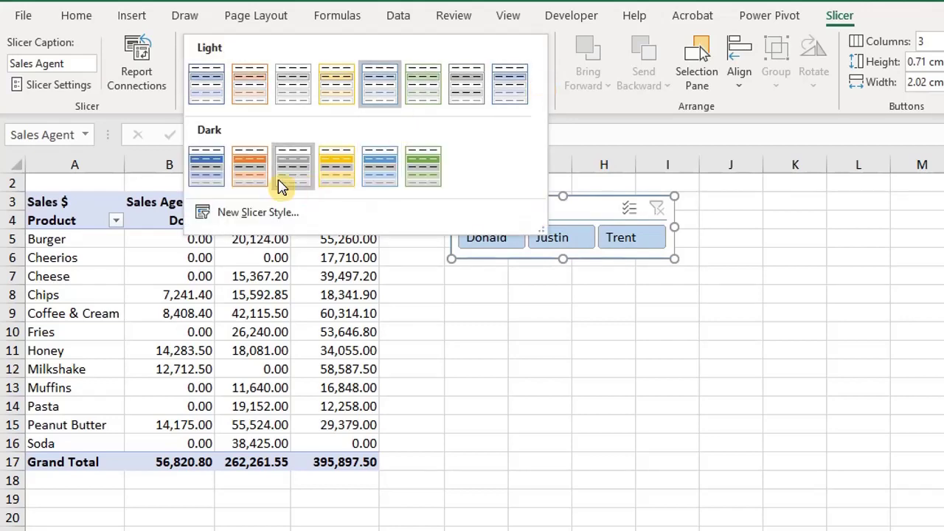
click(213, 169)
click(540, 80)
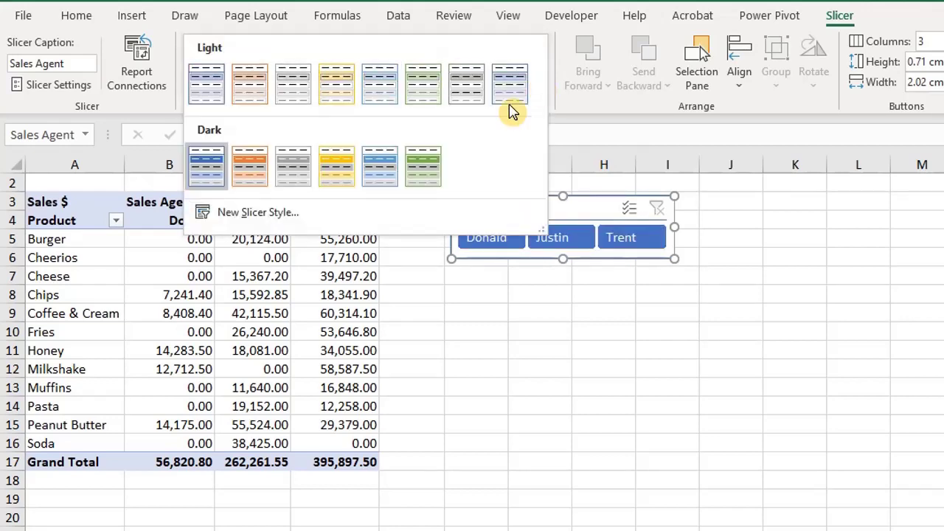
click(294, 212)
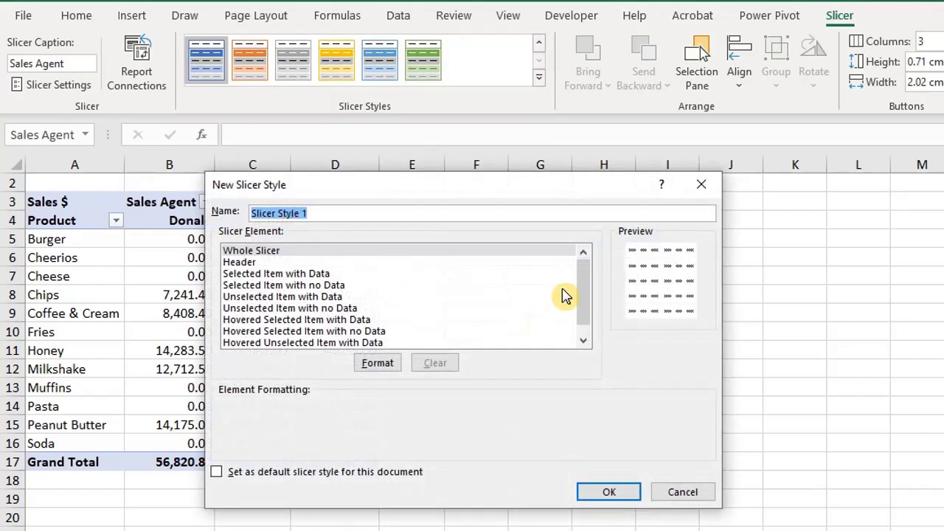
drag(583, 302, 573, 228)
click(373, 366)
click(312, 149)
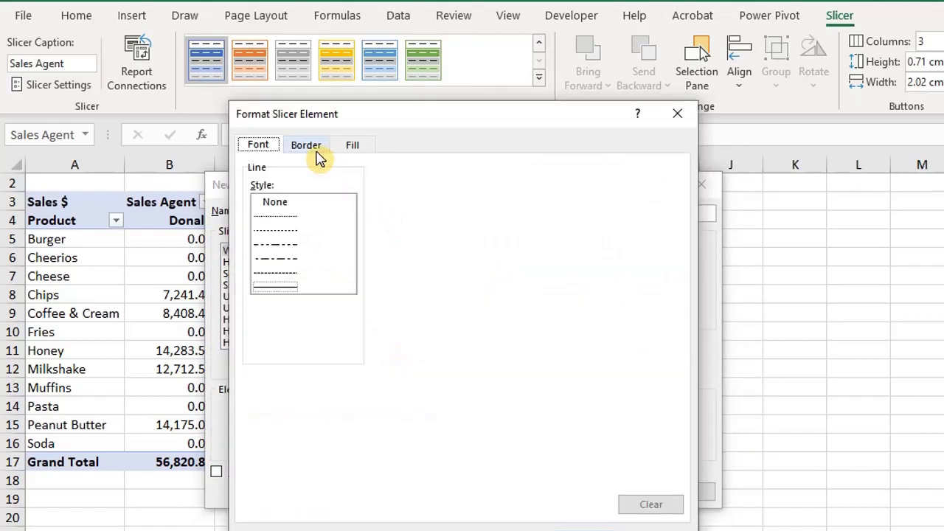
click(353, 154)
click(270, 150)
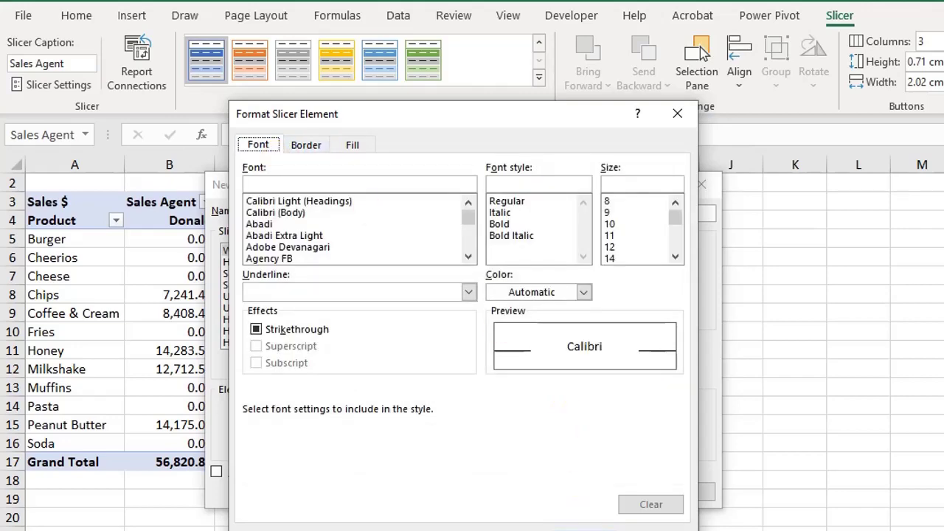
key(Escape)
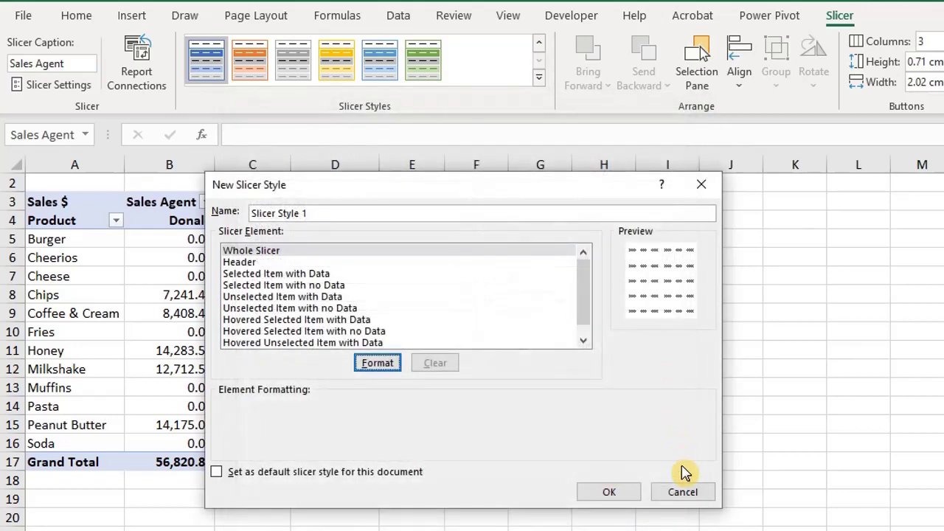
click(682, 493)
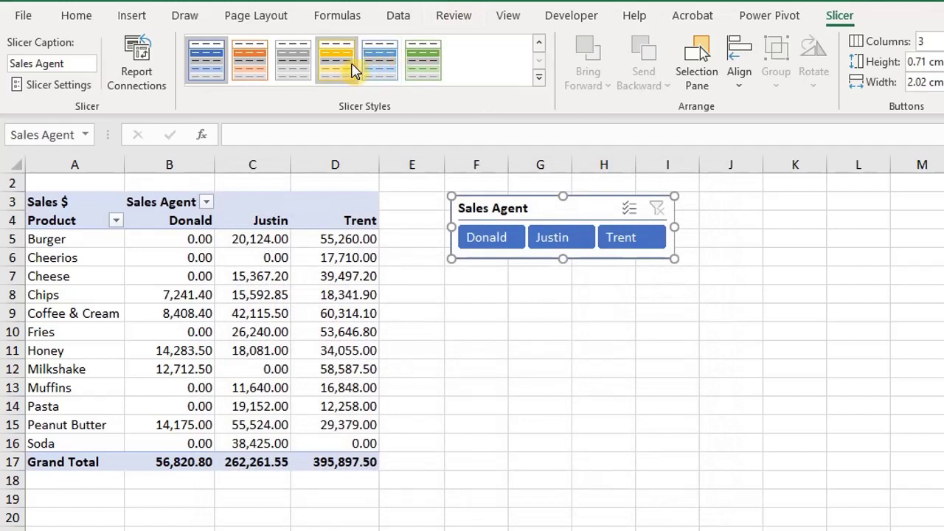
right_click(377, 68)
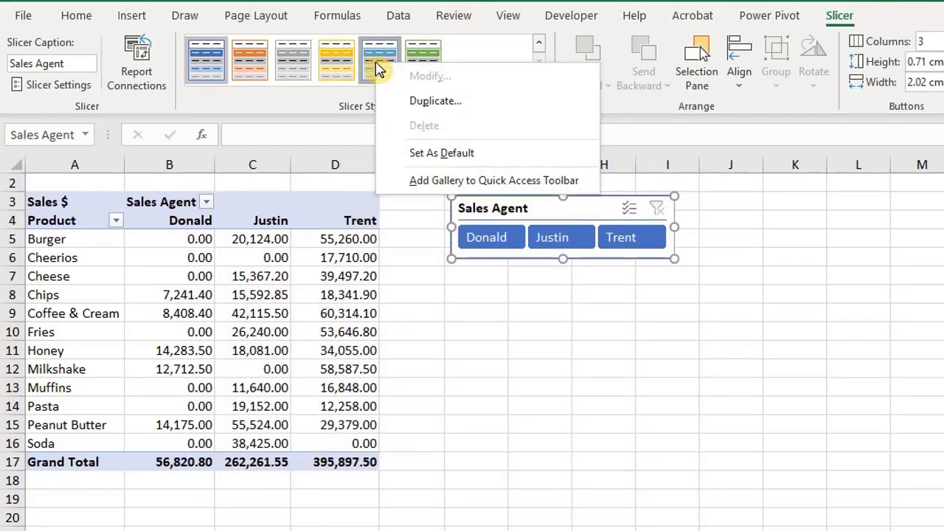
click(516, 155)
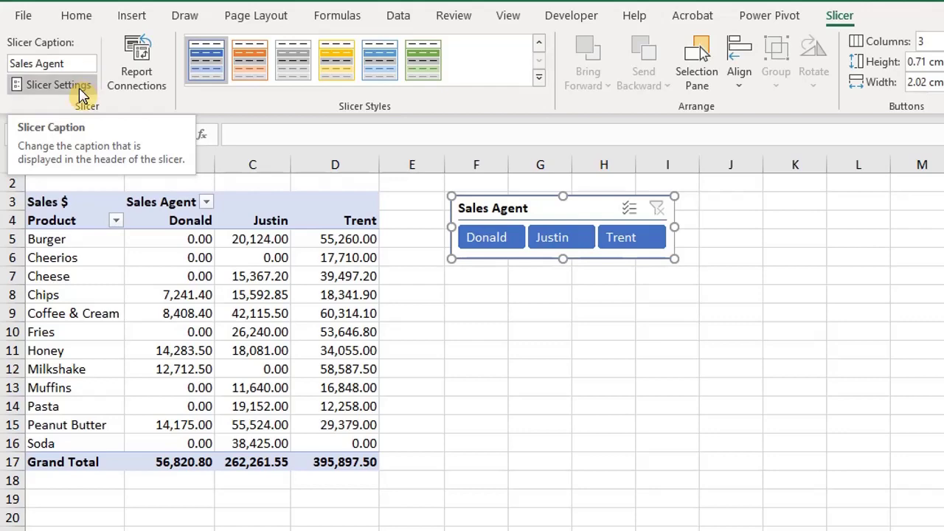
- Change the Sales Agent slicer's caption to 'Agent filter' in Slicer Settings
click(82, 91)
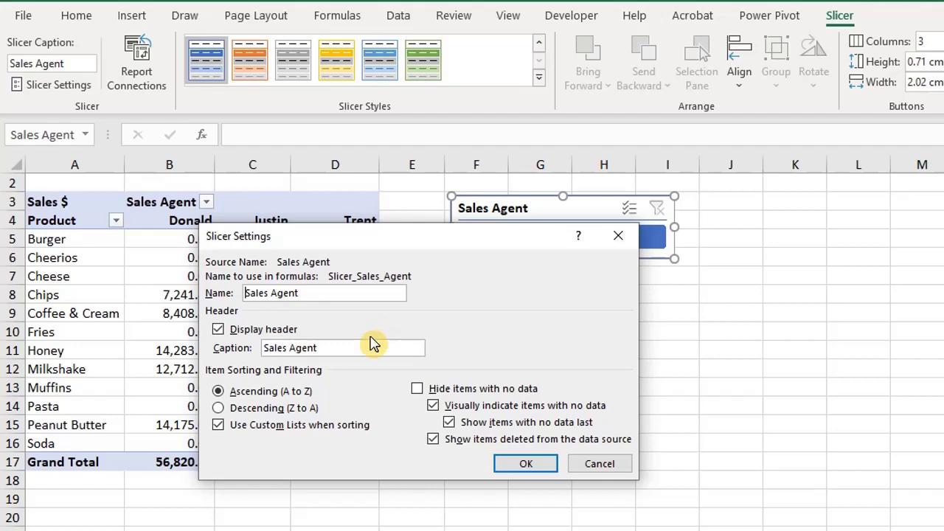
drag(362, 347, 238, 348)
text(Agent filter)
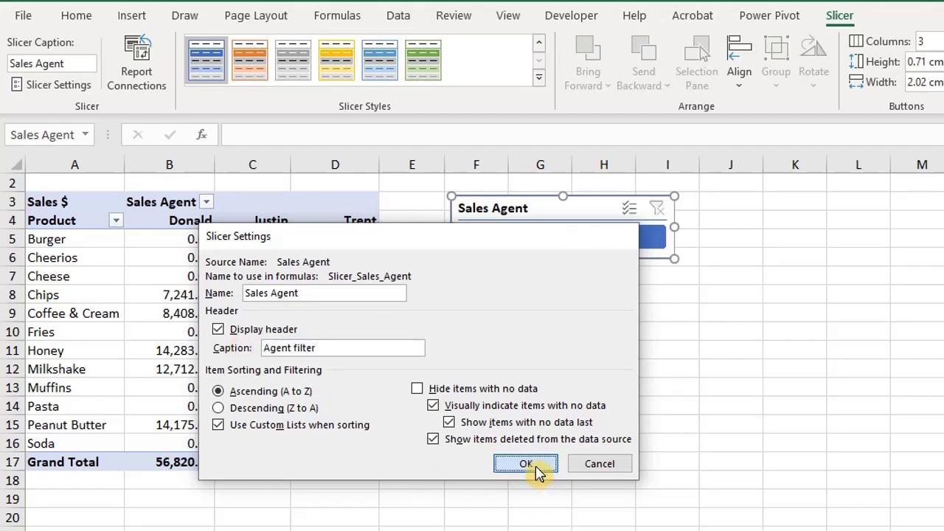
click(535, 468)
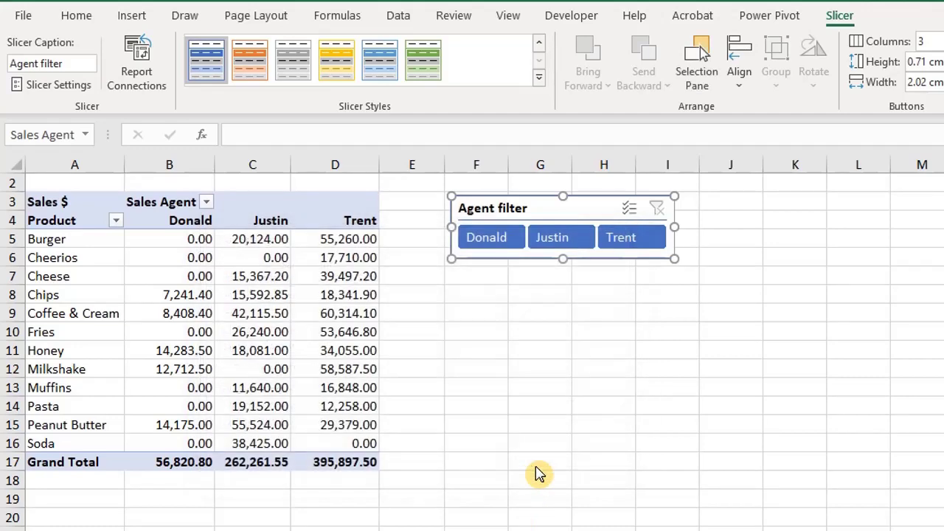
- Turn the slicer's Display header off, then back on again
click(86, 90)
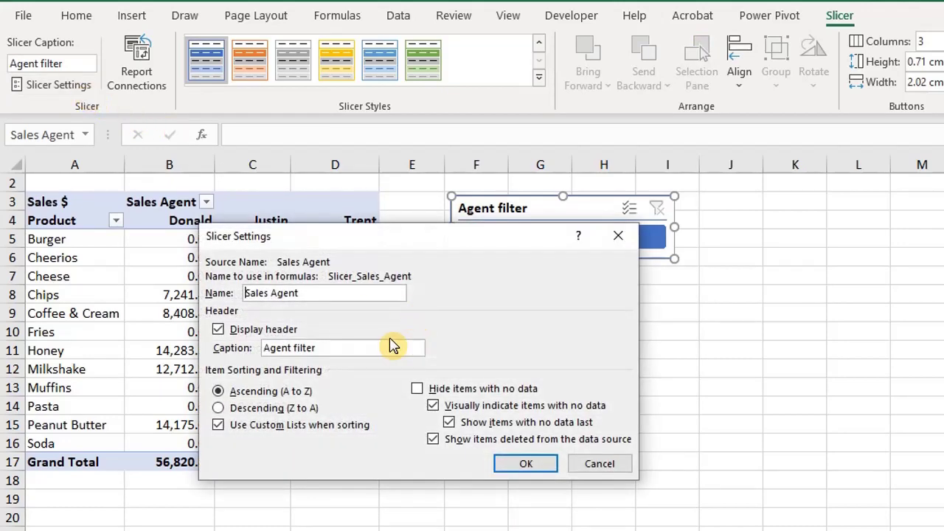
click(218, 328)
click(525, 464)
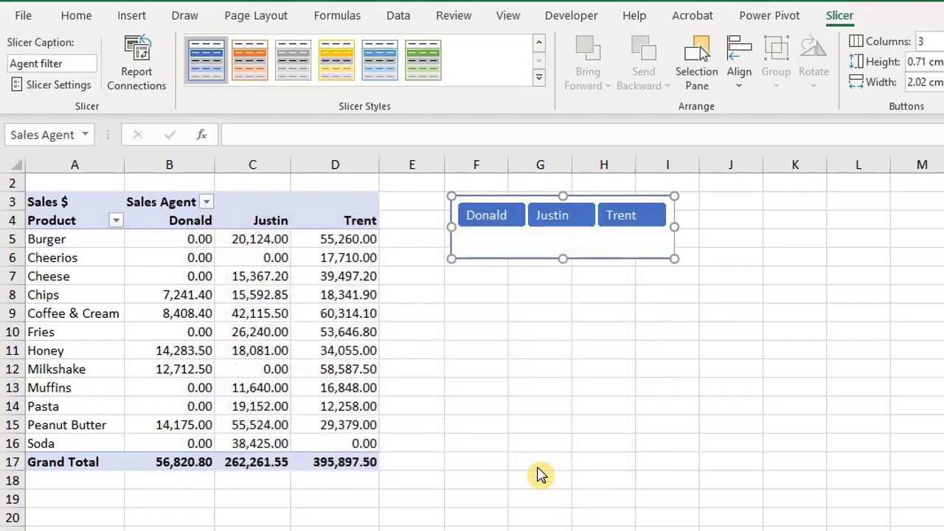
click(61, 84)
click(220, 331)
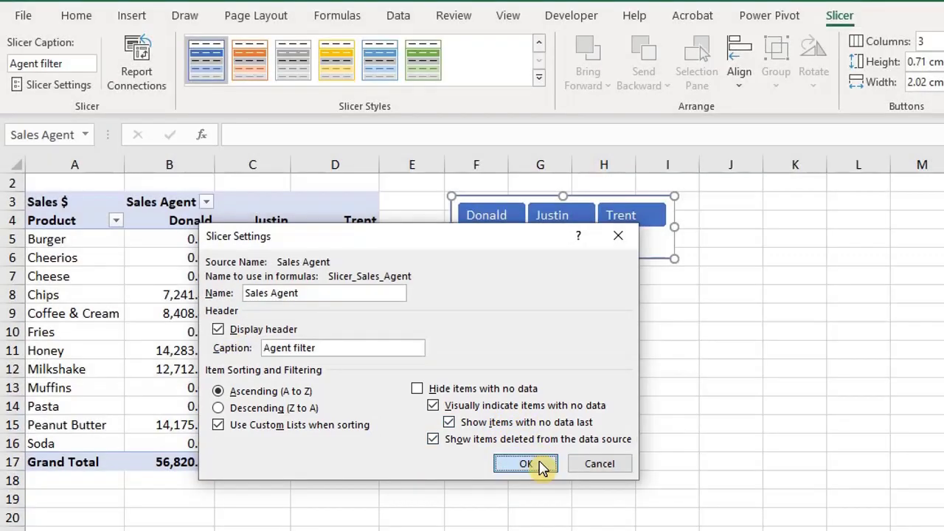
click(525, 464)
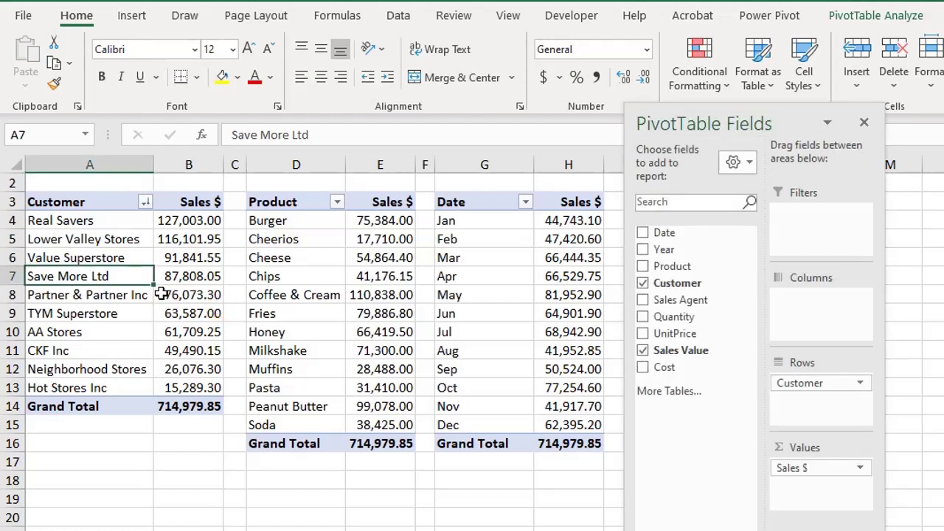
- Rename the three PivotTables to Customer, Product and Month
click(859, 17)
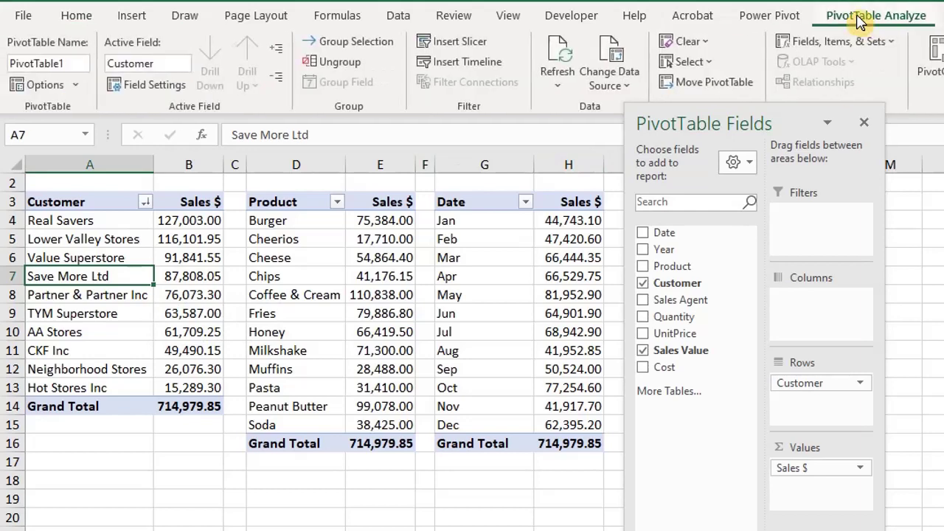
click(76, 63)
text(Customer)
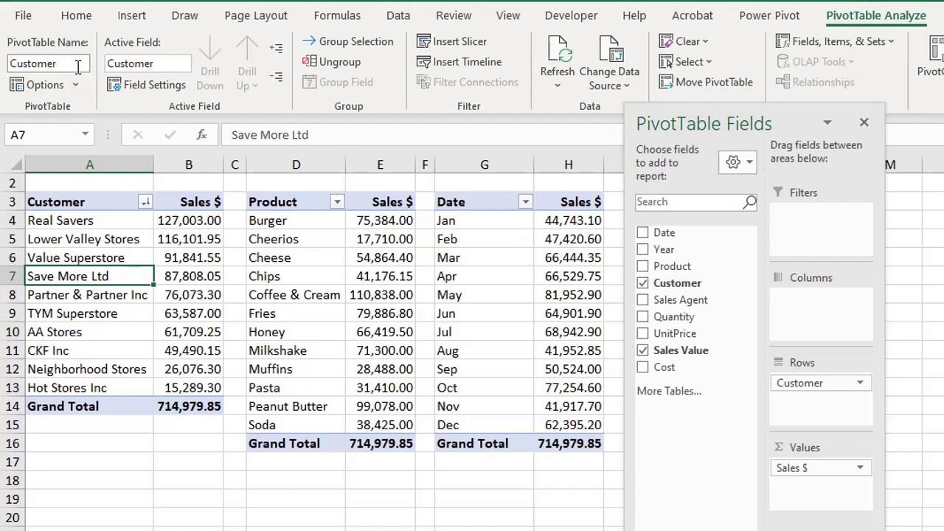
click(47, 63)
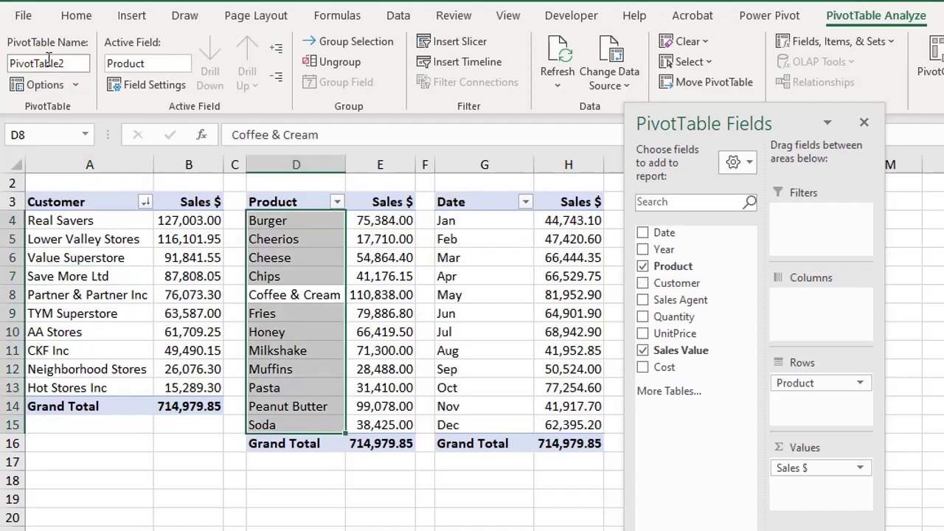
text(Product)
click(431, 236)
click(441, 239)
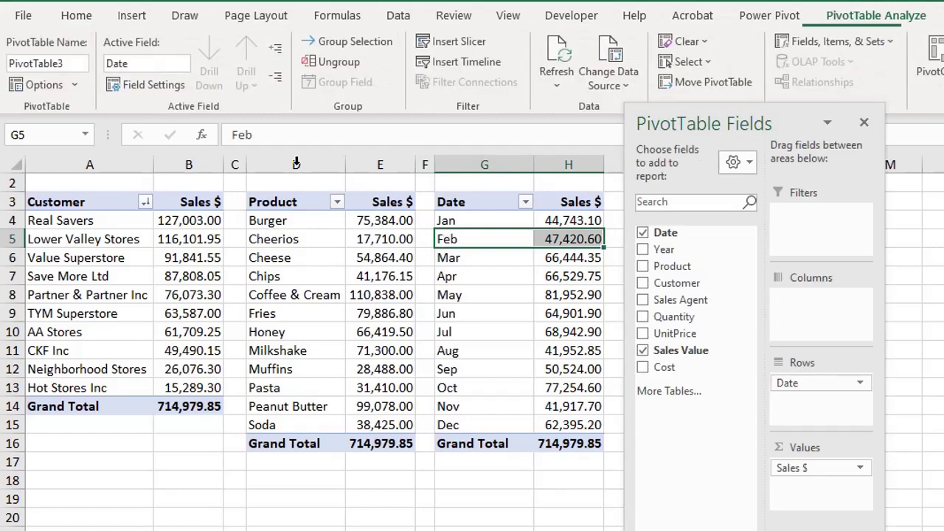
click(77, 64)
text(M)
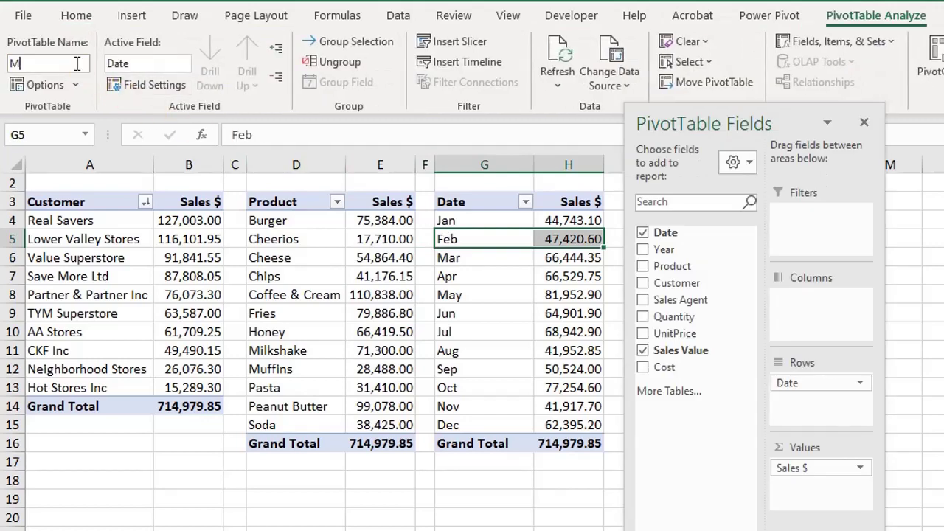
key(Return)
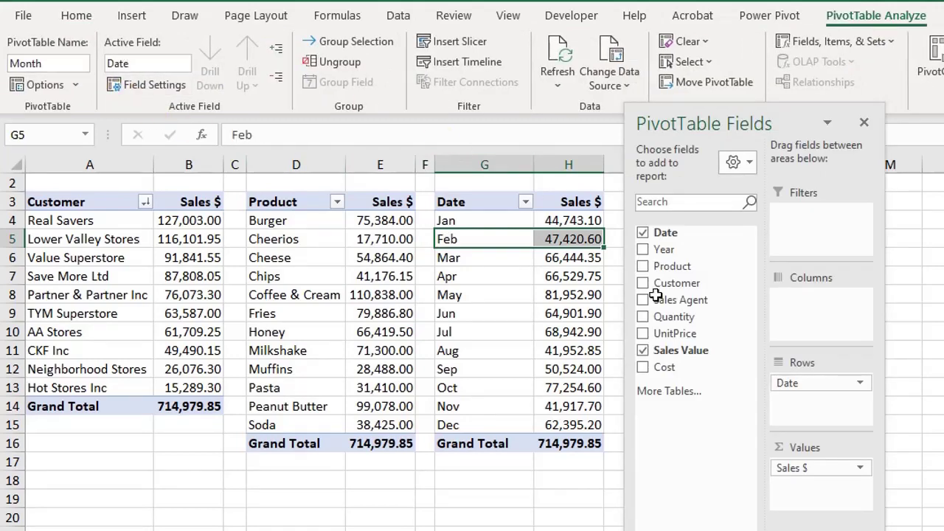
- Add Sales Agent and Year slicers, placing them below the Customer and Product tables
right_click(707, 304)
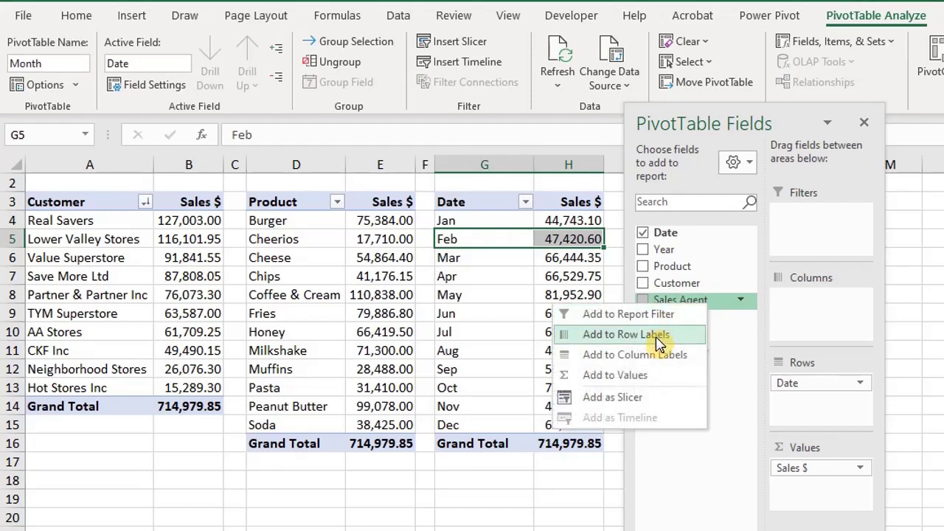
click(656, 397)
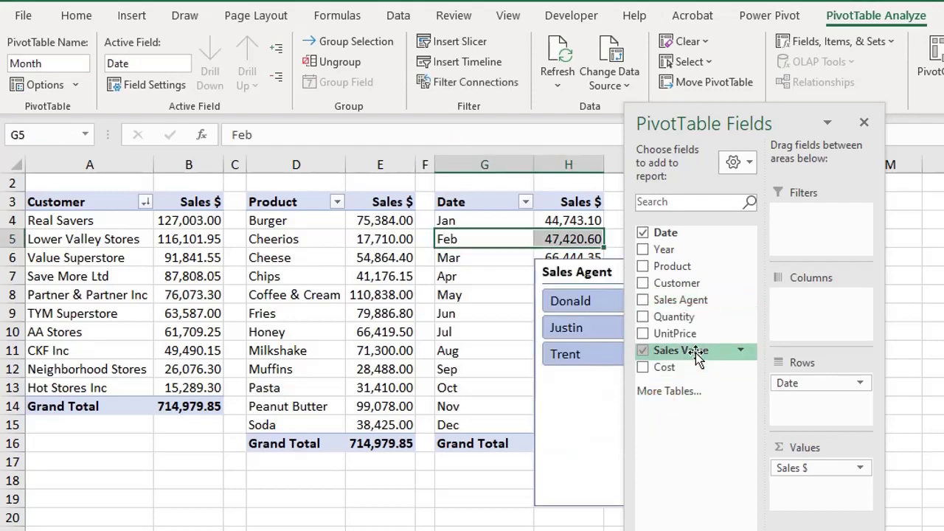
drag(589, 283, 134, 403)
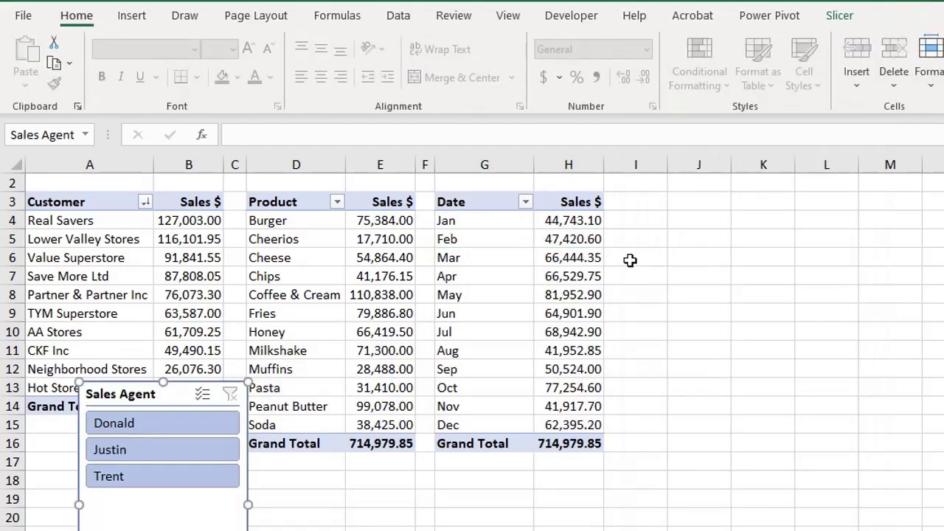
click(296, 331)
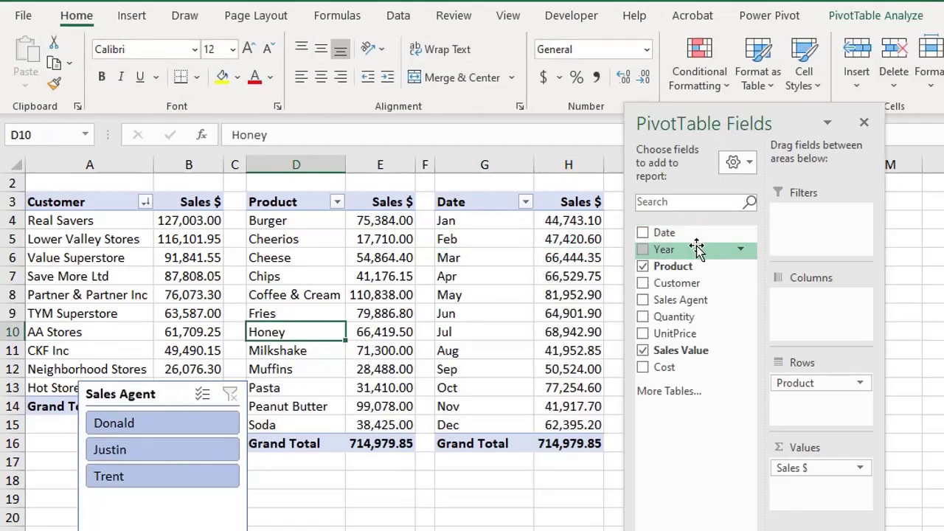
right_click(697, 249)
click(656, 337)
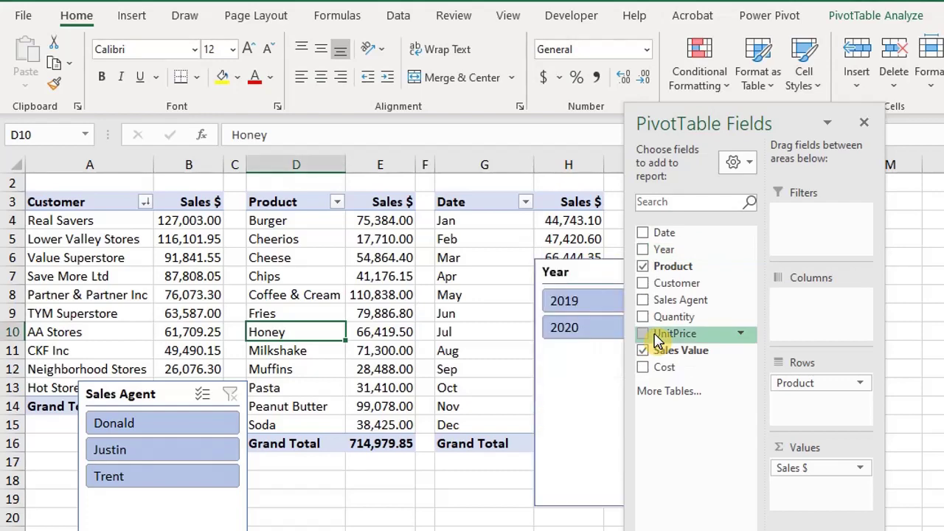
drag(598, 271, 409, 393)
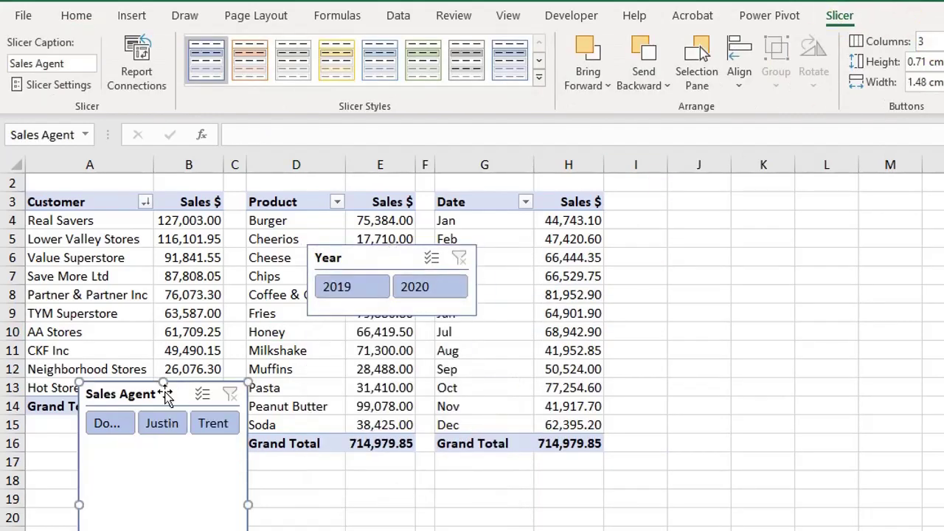
- Resize the slicers and line them up side by side in rows 17–20
drag(166, 391, 284, 322)
drag(223, 304, 188, 469)
drag(379, 256, 356, 474)
key(Escape)
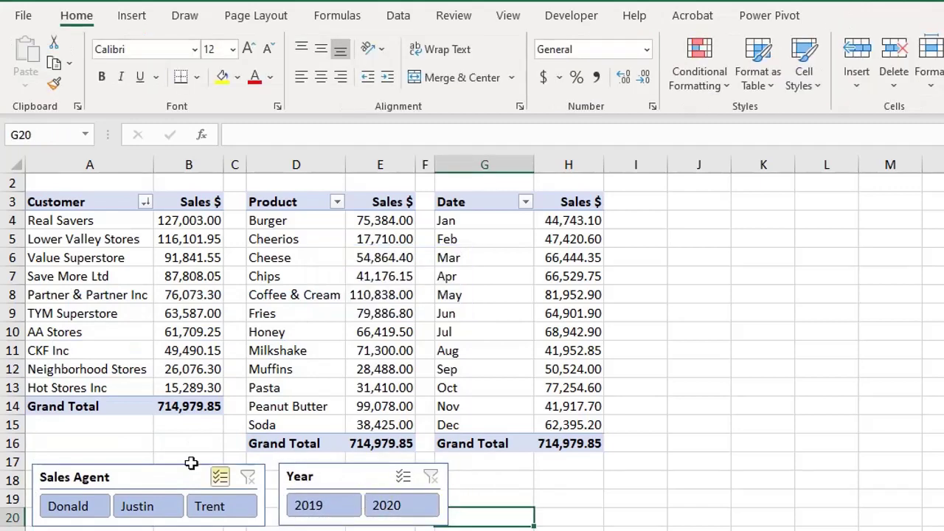
click(180, 472)
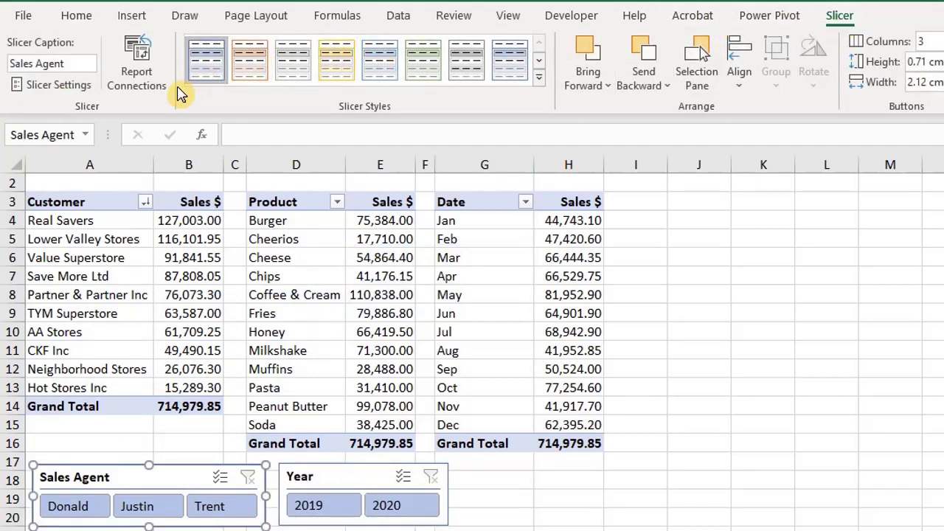
- Connect the Sales Agent slicer to the Product and Customer PivotTables via Report Connections
click(136, 74)
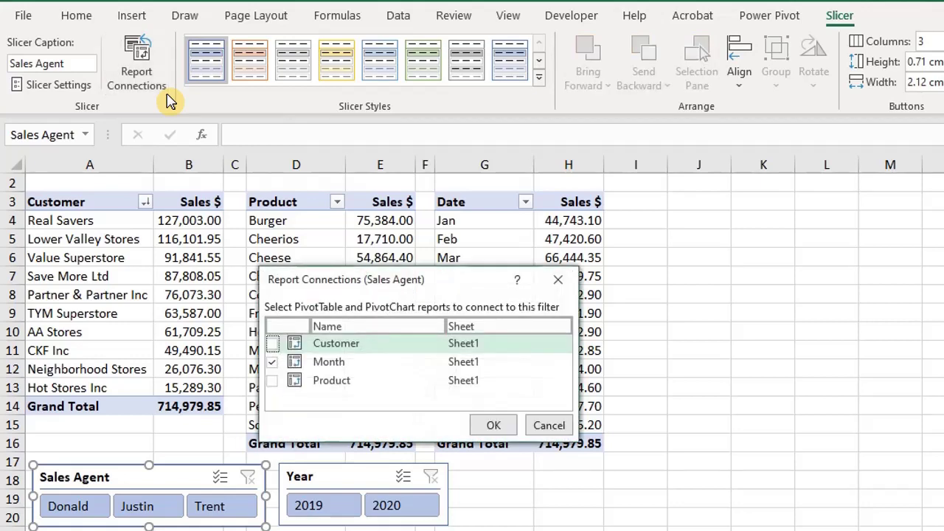
key(Escape)
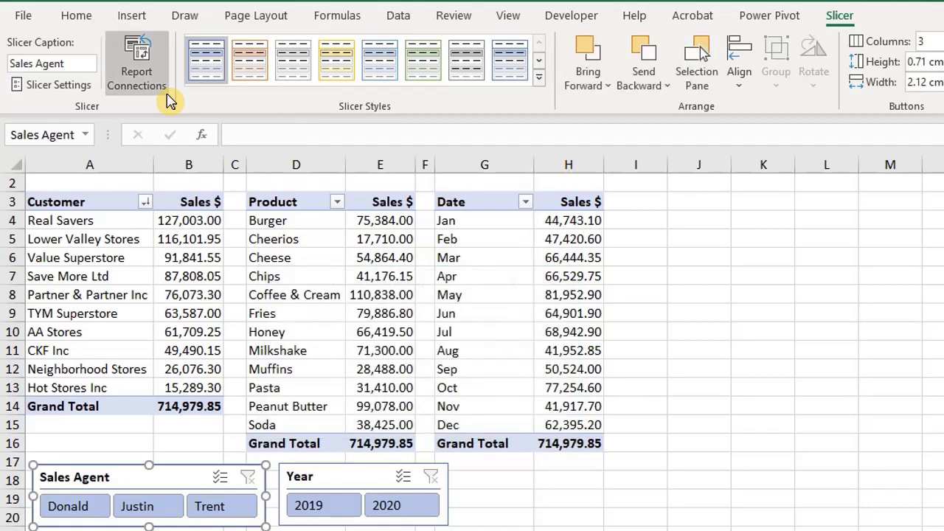
right_click(175, 477)
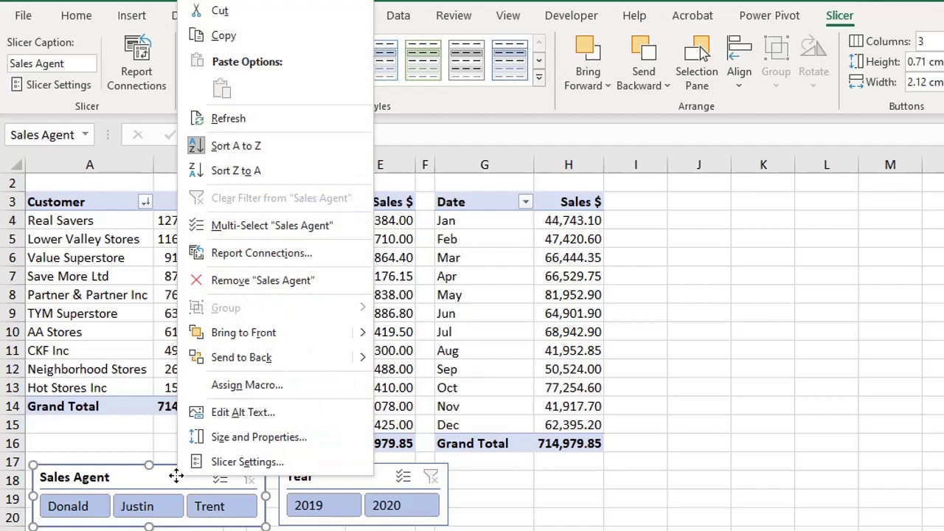
click(232, 262)
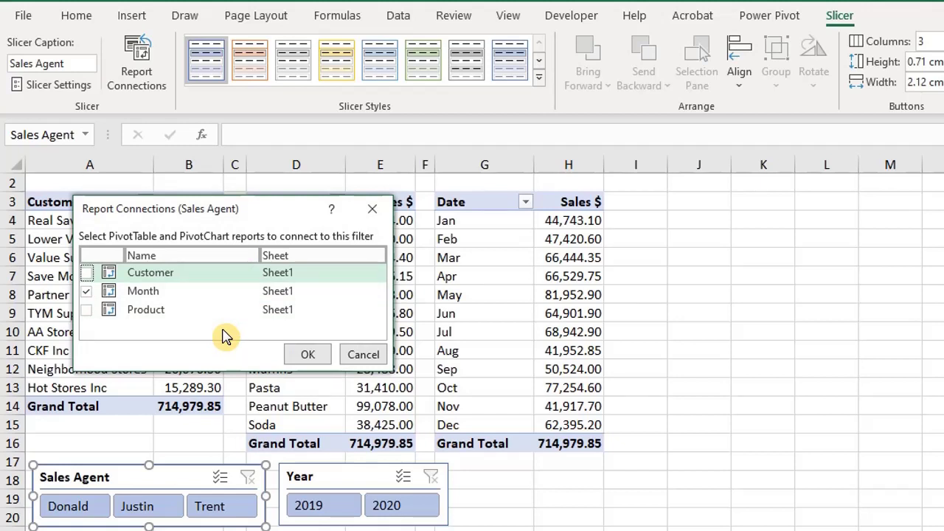
click(93, 310)
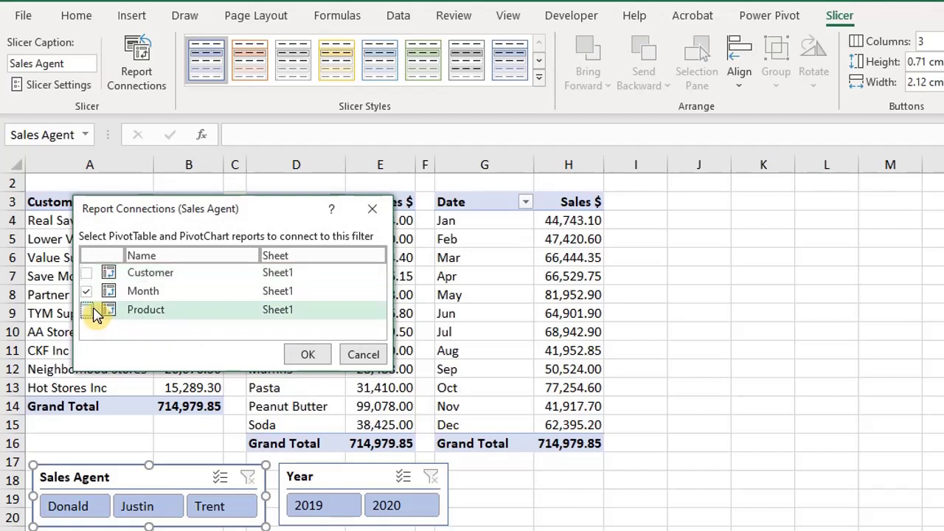
click(87, 311)
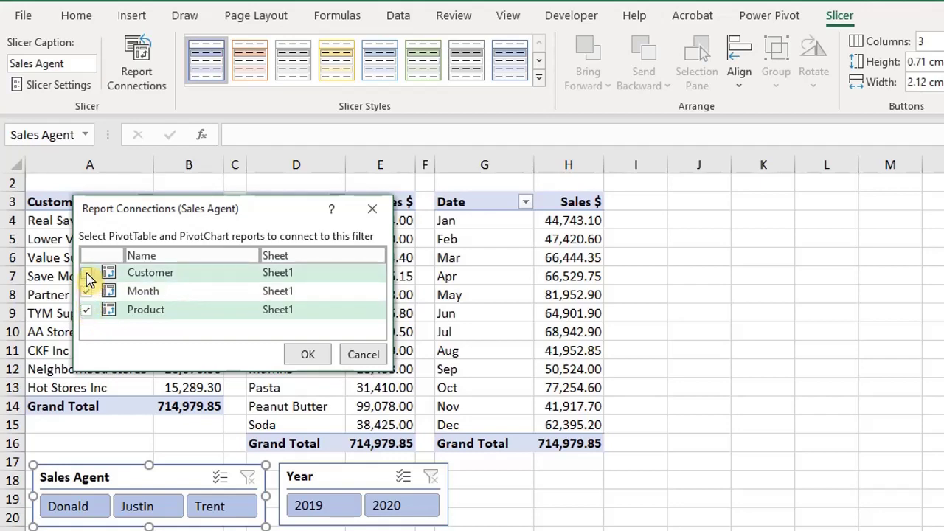
click(88, 276)
click(305, 356)
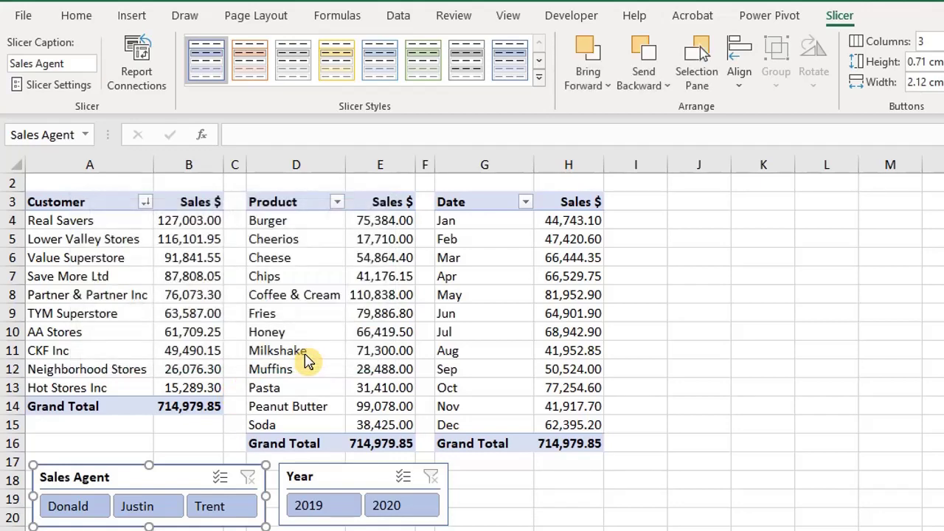
- Connect the Year slicer to the Customer PivotTable too
click(353, 477)
right_click(353, 478)
click(401, 254)
click(262, 268)
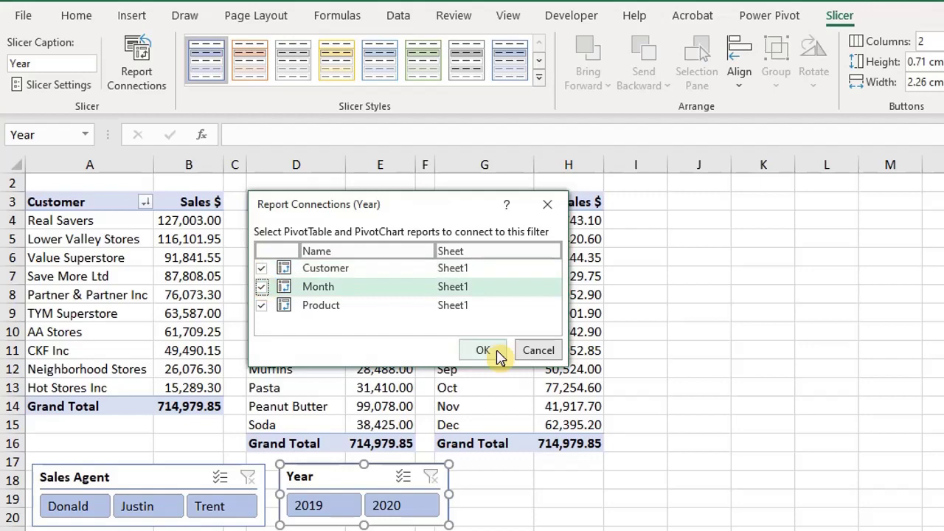
click(498, 353)
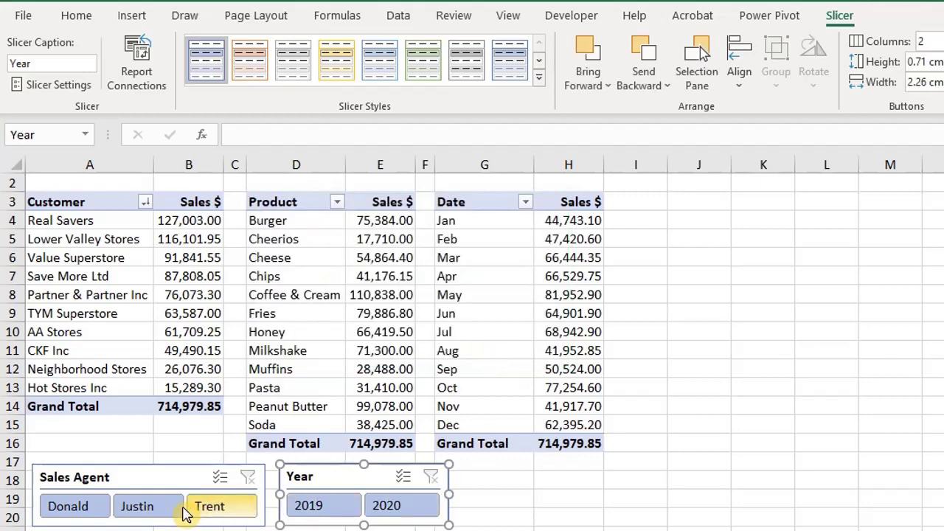
- Test the slicers with Trent, 2019 and 2020, then clear both filters
click(205, 509)
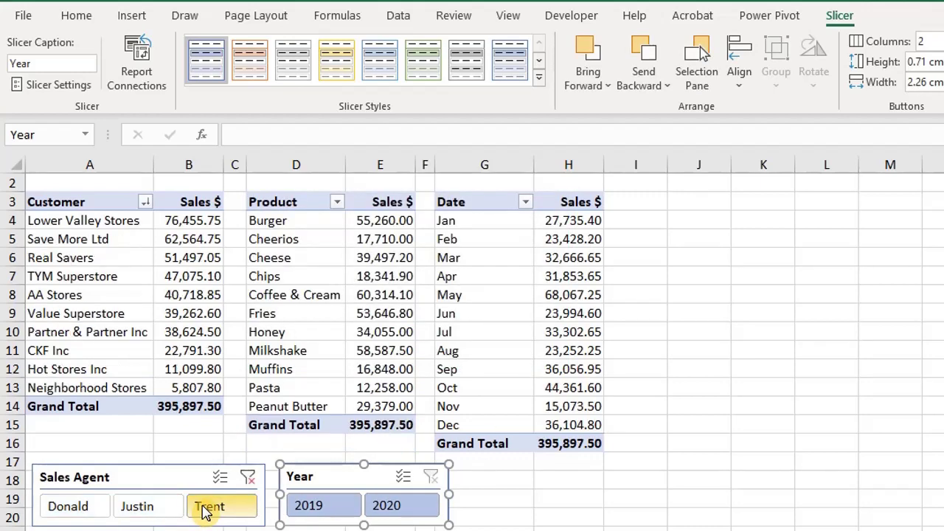
click(336, 513)
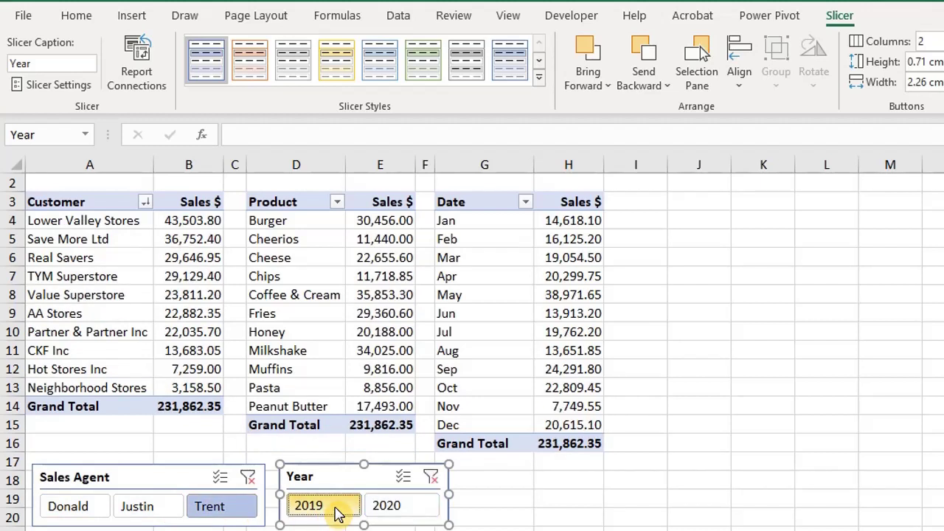
click(249, 479)
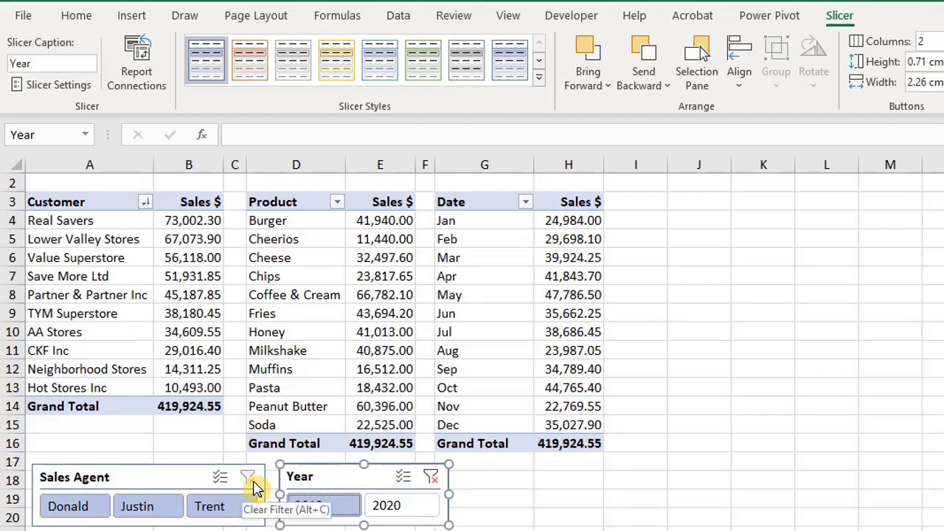
click(382, 508)
click(347, 508)
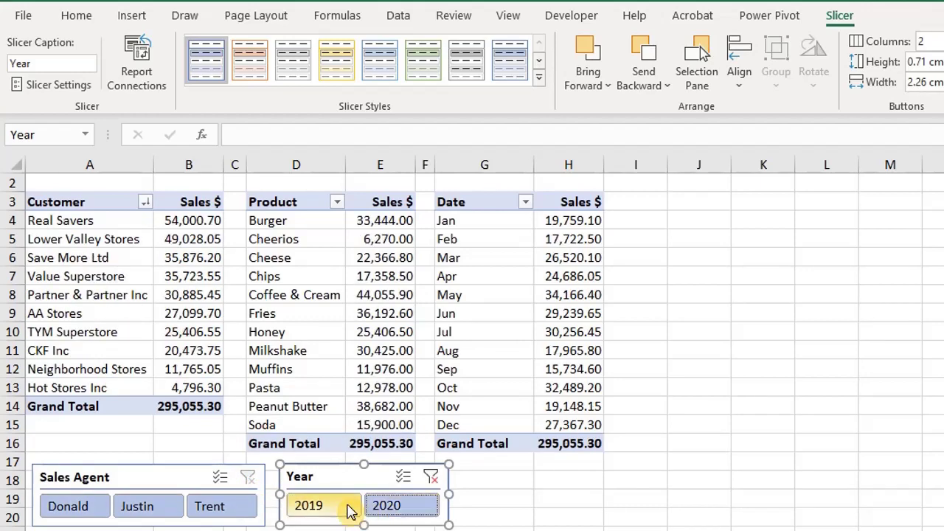
click(385, 506)
click(431, 480)
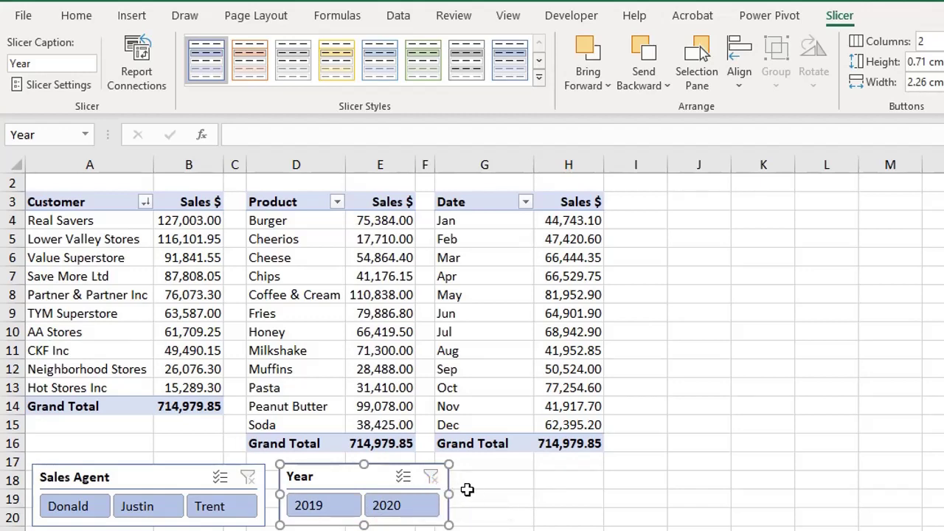
- Untick Product, Month and Customer in the Year slicer's Report Connections
click(487, 512)
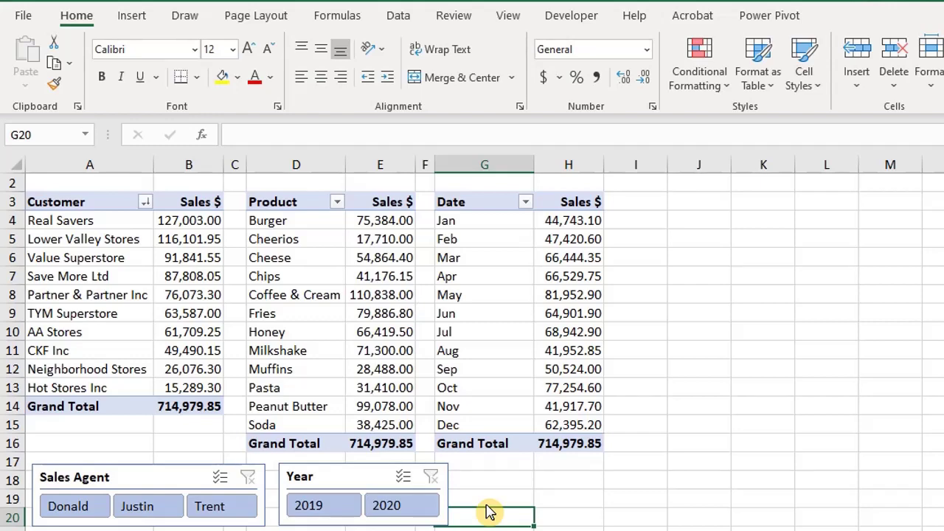
right_click(365, 473)
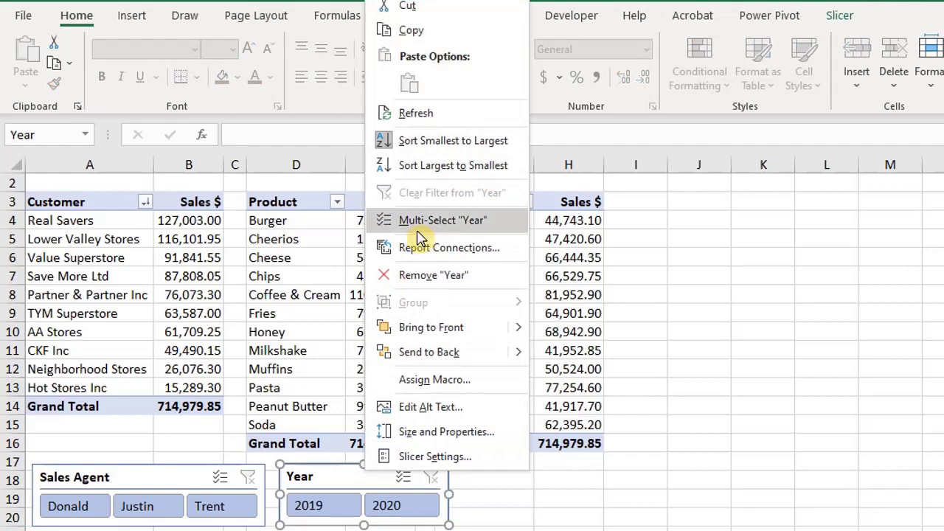
click(431, 249)
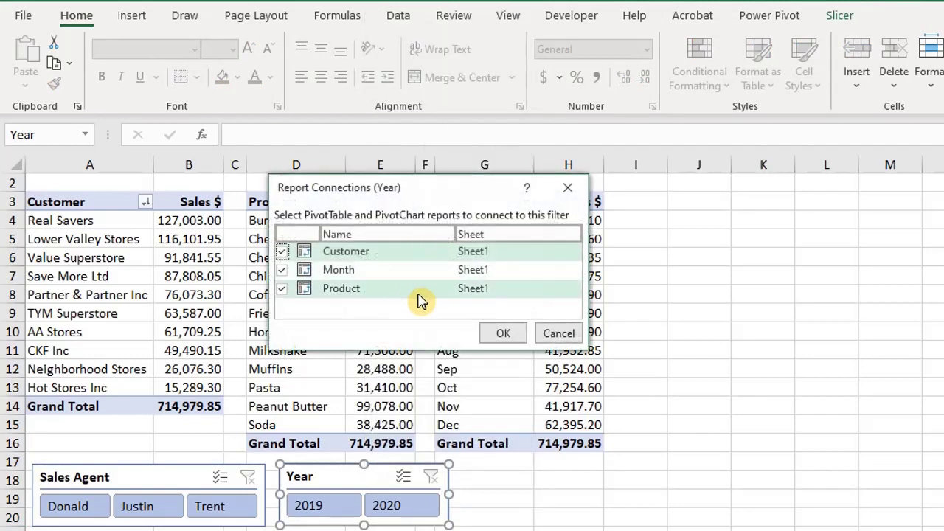
click(286, 287)
click(282, 270)
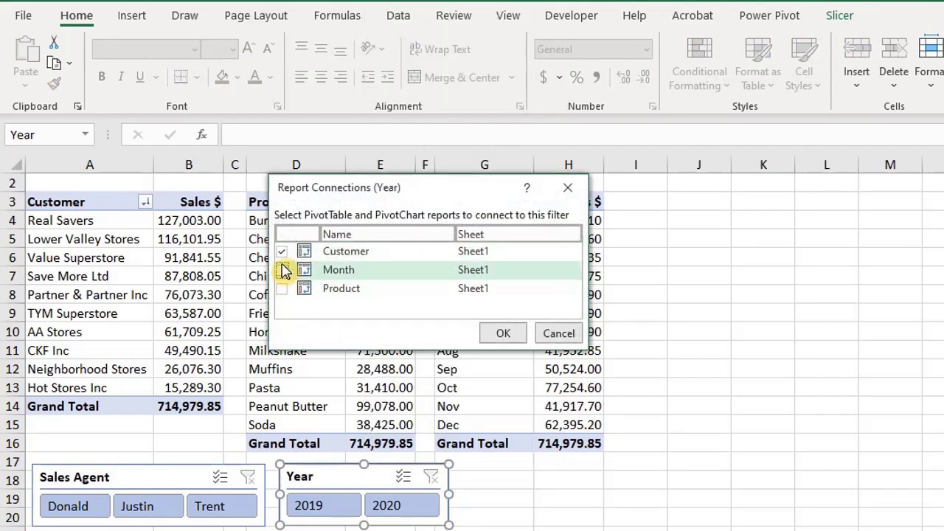
click(281, 251)
click(502, 334)
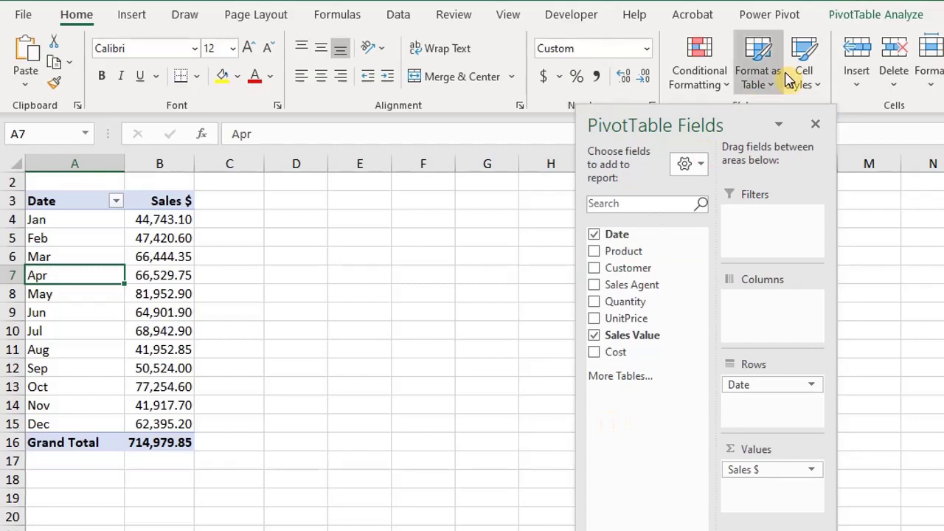
- Add a Date timeline and position and resize it over columns C–G
click(849, 19)
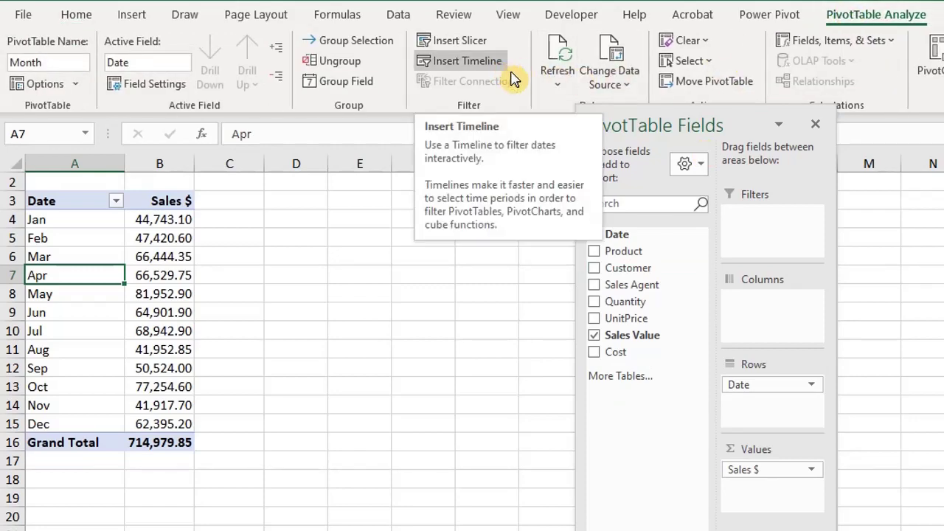
right_click(642, 234)
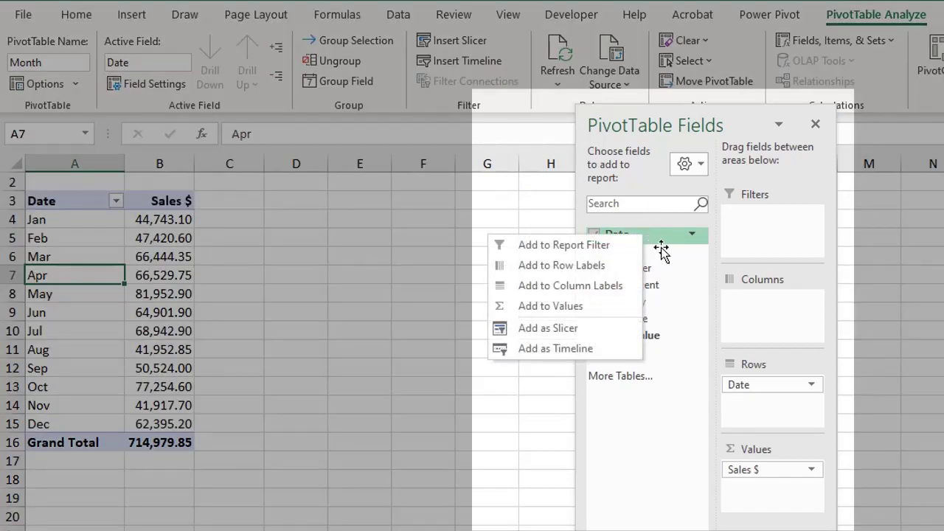
right_click(660, 250)
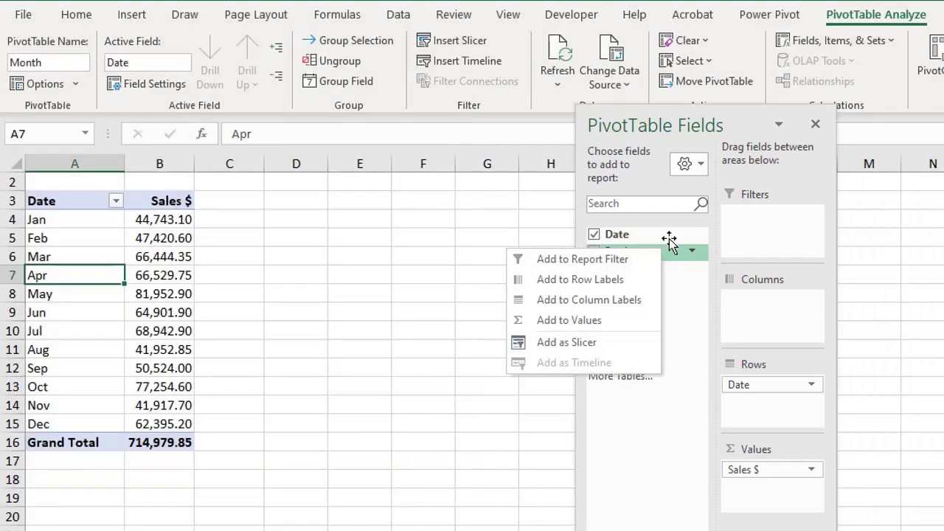
right_click(668, 239)
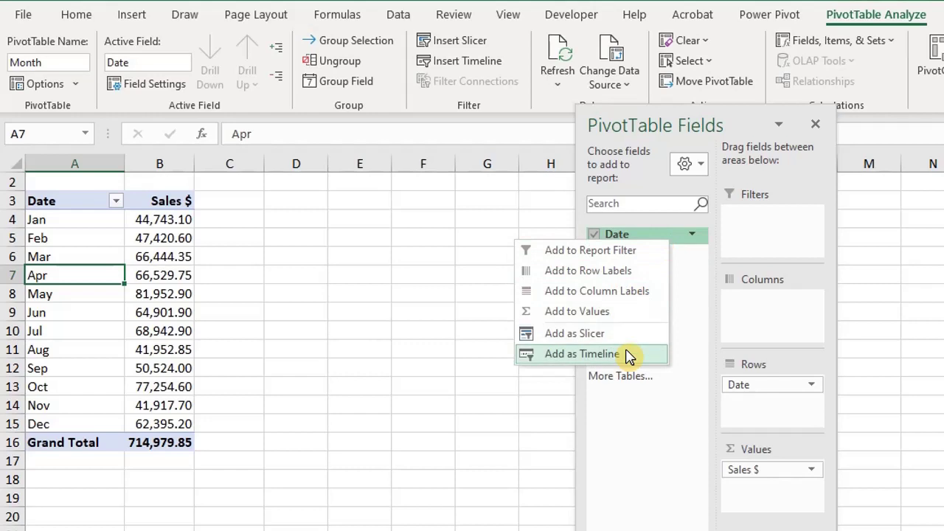
key(Escape)
drag(541, 325, 280, 258)
drag(510, 245, 524, 229)
- Set the timeline's caption to 'Sales Timeline'
click(848, 15)
click(55, 81)
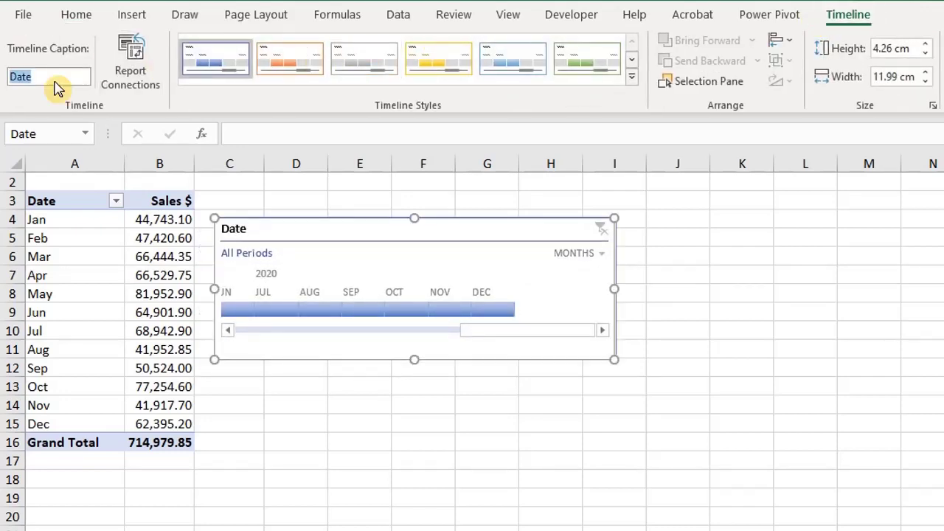
text(Sales Timeline)
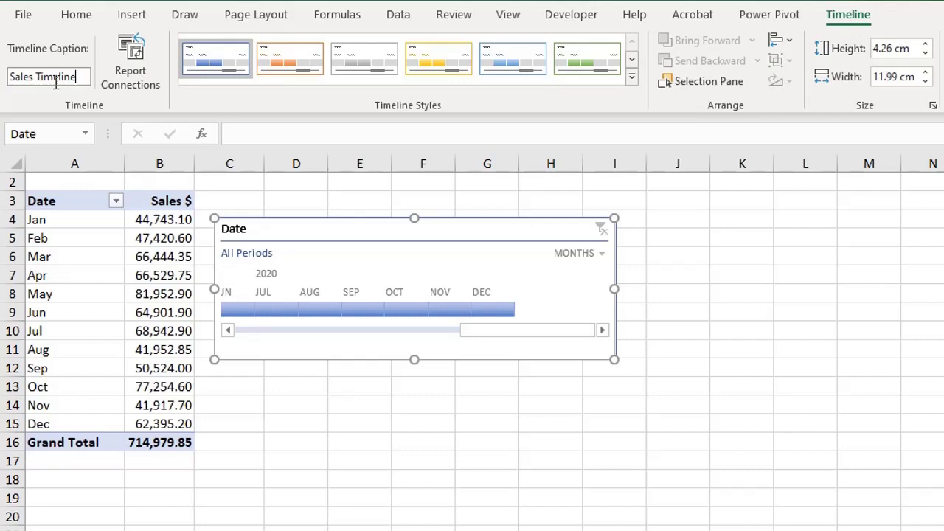
key(Return)
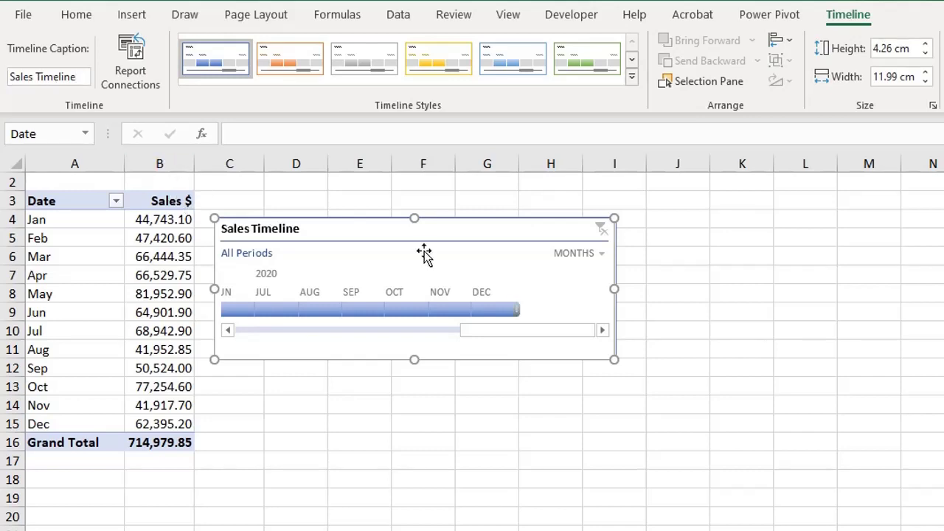
- Keep the MONTHS level and set the timeline's period to Oct–Nov 2020
click(578, 255)
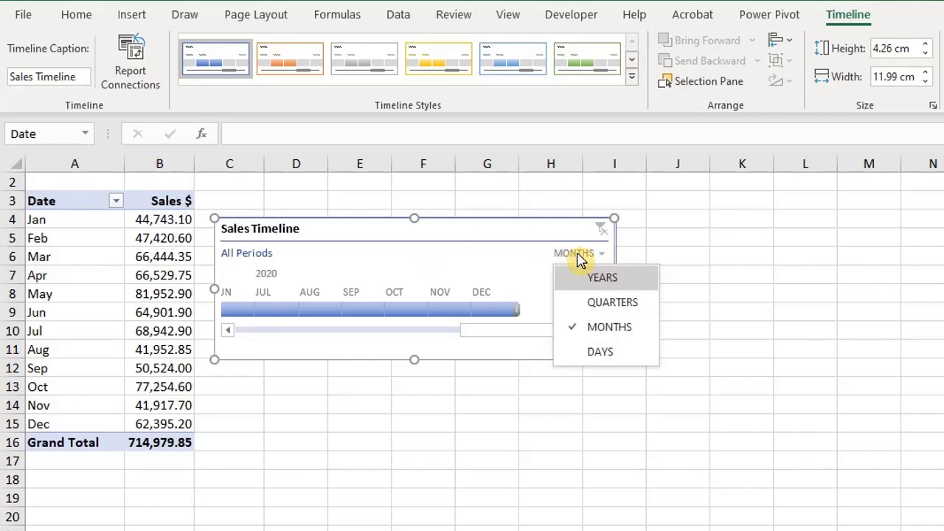
click(514, 308)
drag(552, 306, 462, 331)
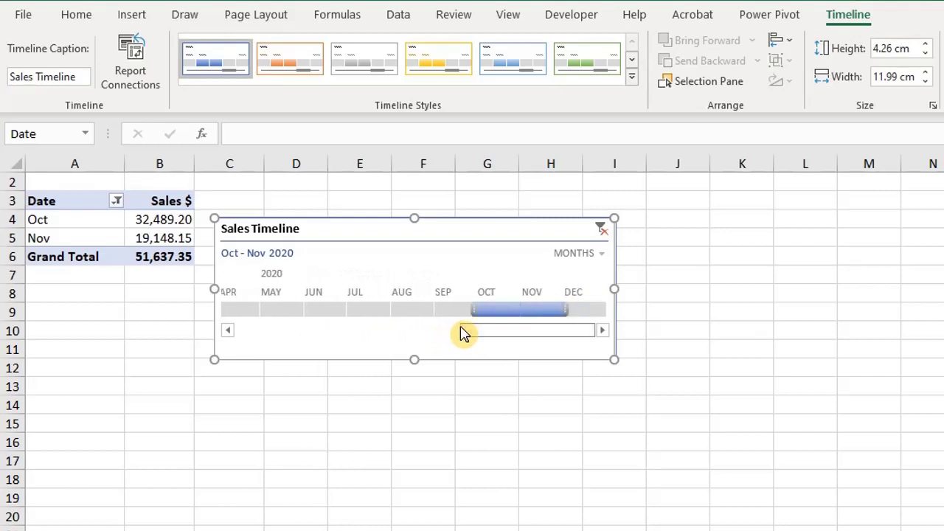
- Open the Sales Timeline's Report Connections
click(518, 249)
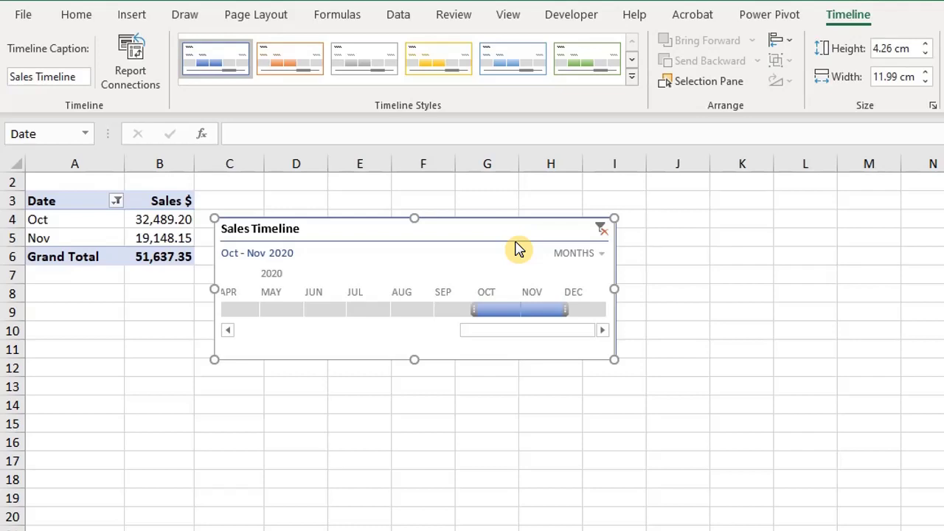
right_click(516, 243)
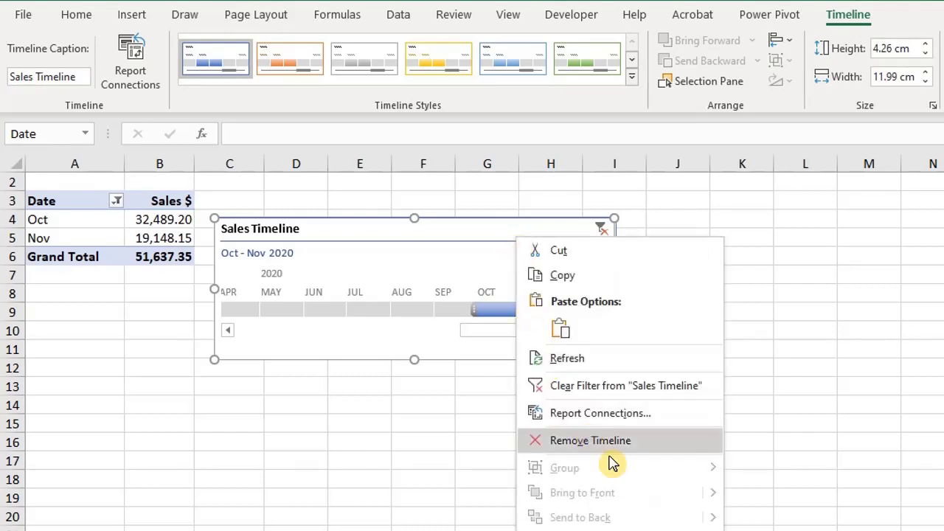
click(628, 424)
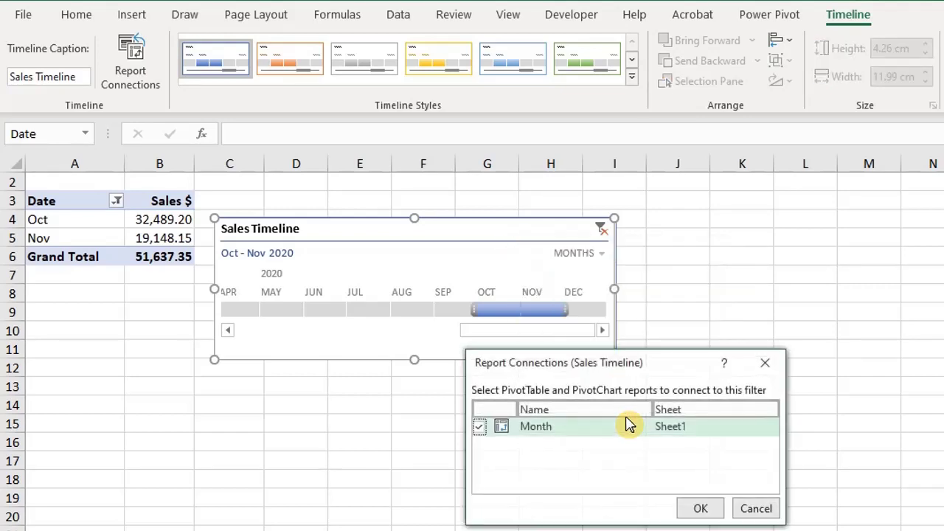